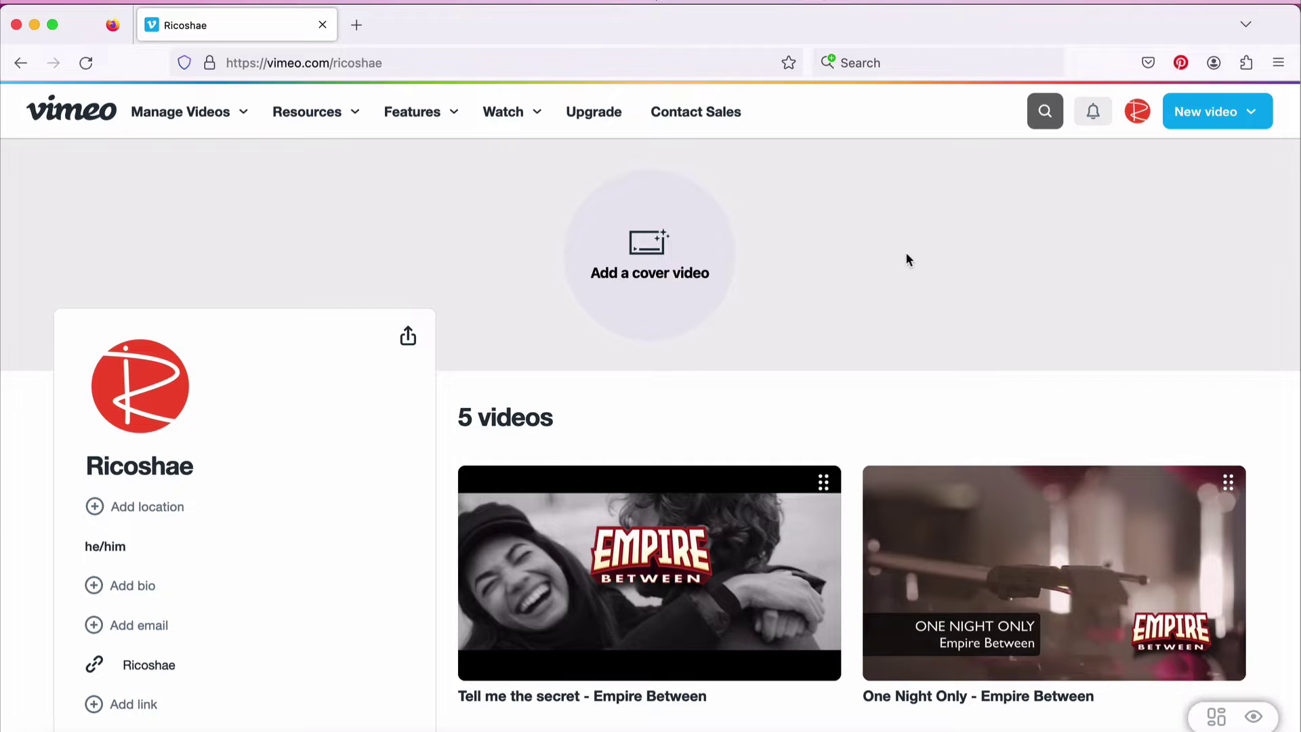
- Look through the videos on the profile page and preview "Grown - Live at Walton Store"
{"action": "scroll", "coordinate": [906, 256], "scroll_direction": "down", "scroll_amount": 8}
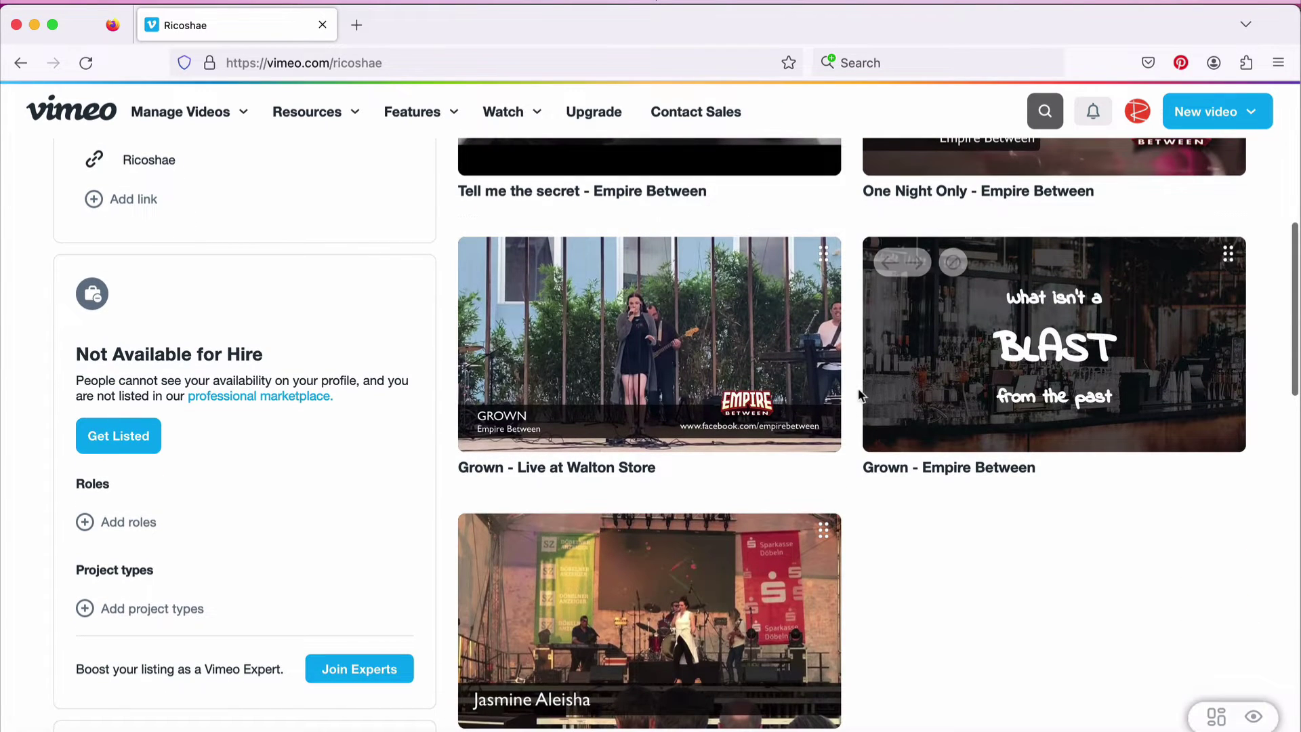
{"action": "left_click", "coordinate": [764, 306]}
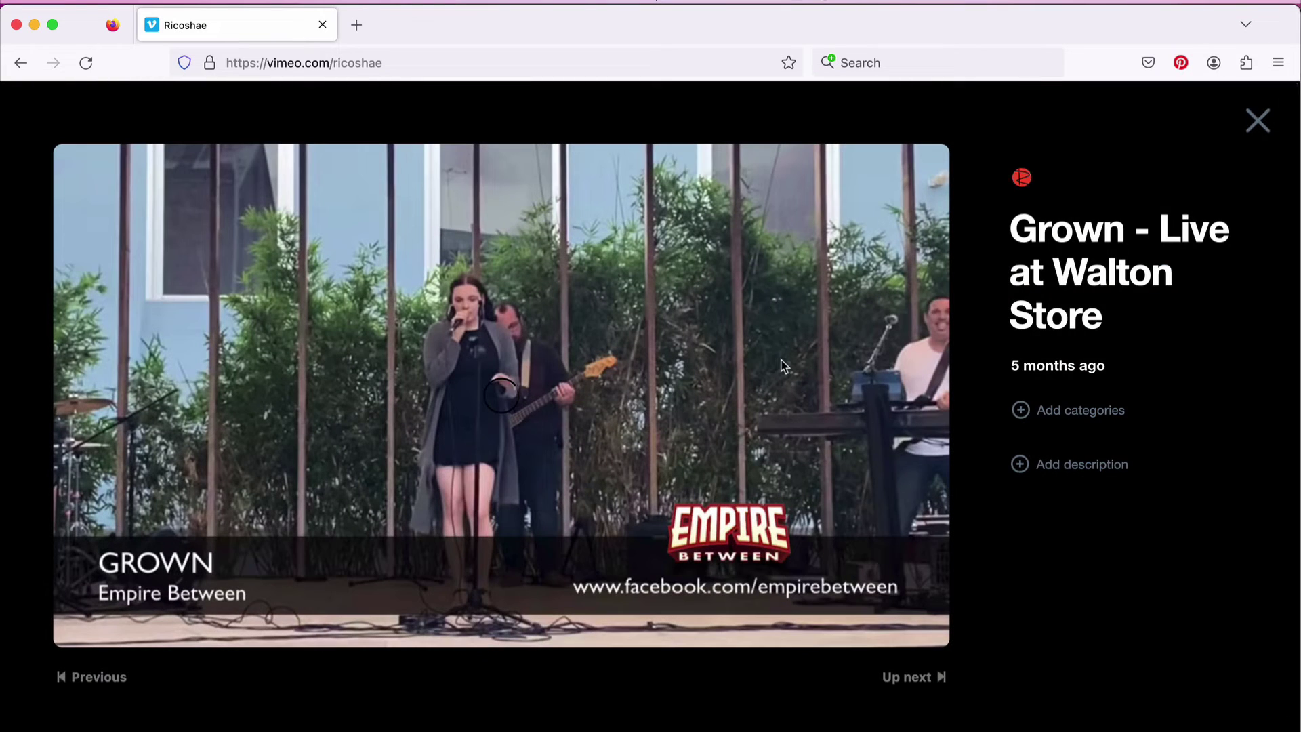
{"action": "left_click", "coordinate": [1258, 120]}
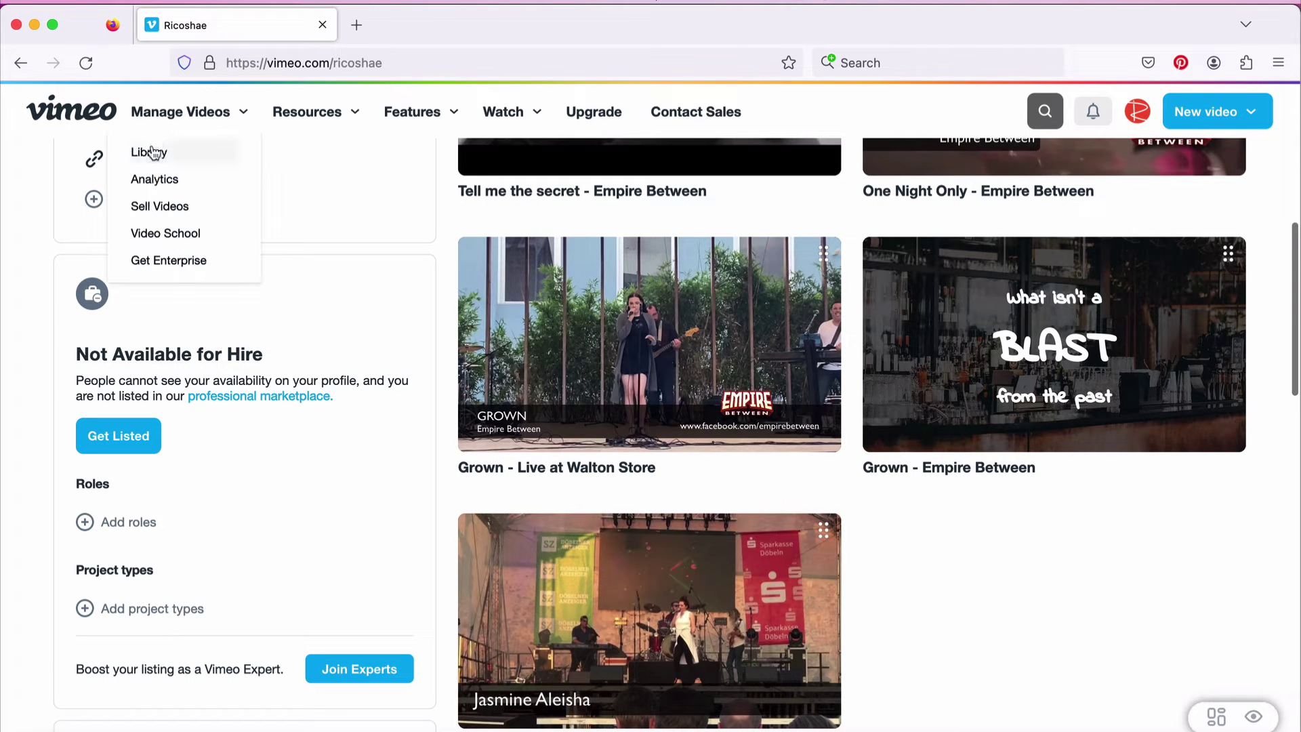
- Open "Grown - Live at Walton Store" for management from the Empire Between folder in the video library
{"action": "left_click", "coordinate": [153, 152]}
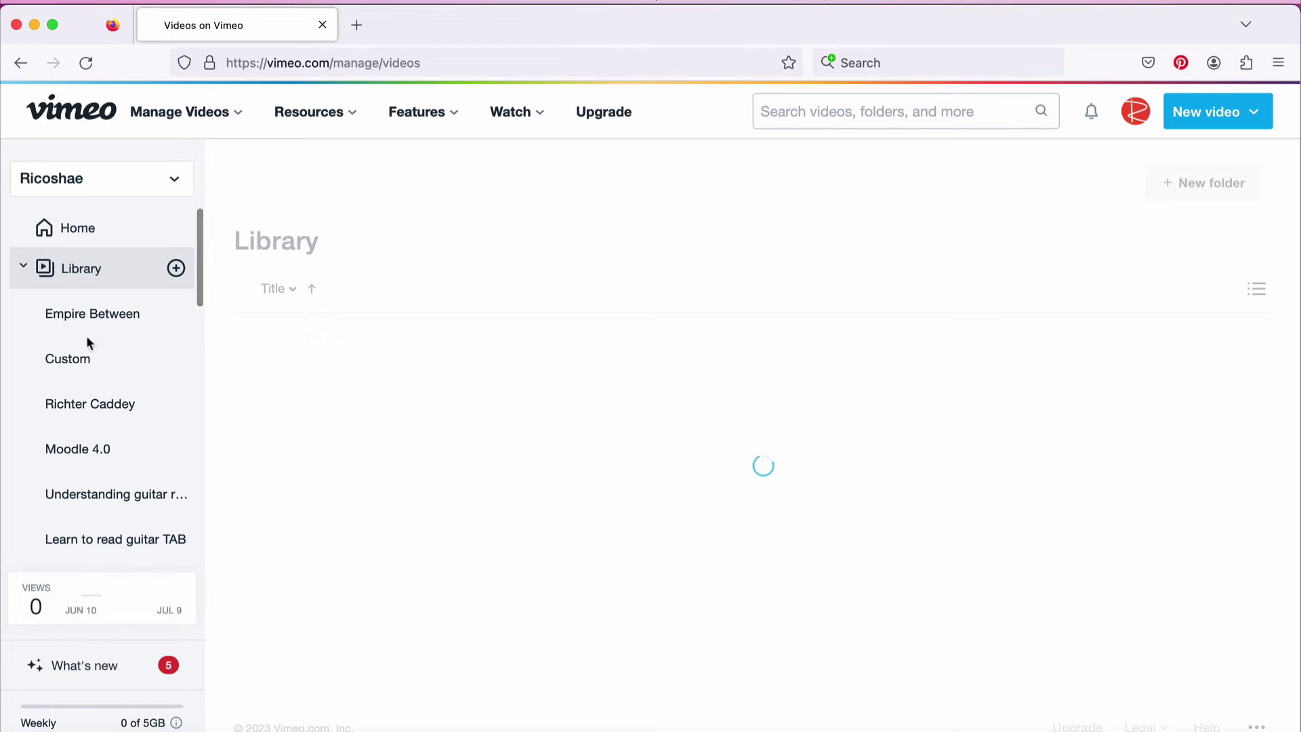
{"action": "left_click", "coordinate": [119, 320]}
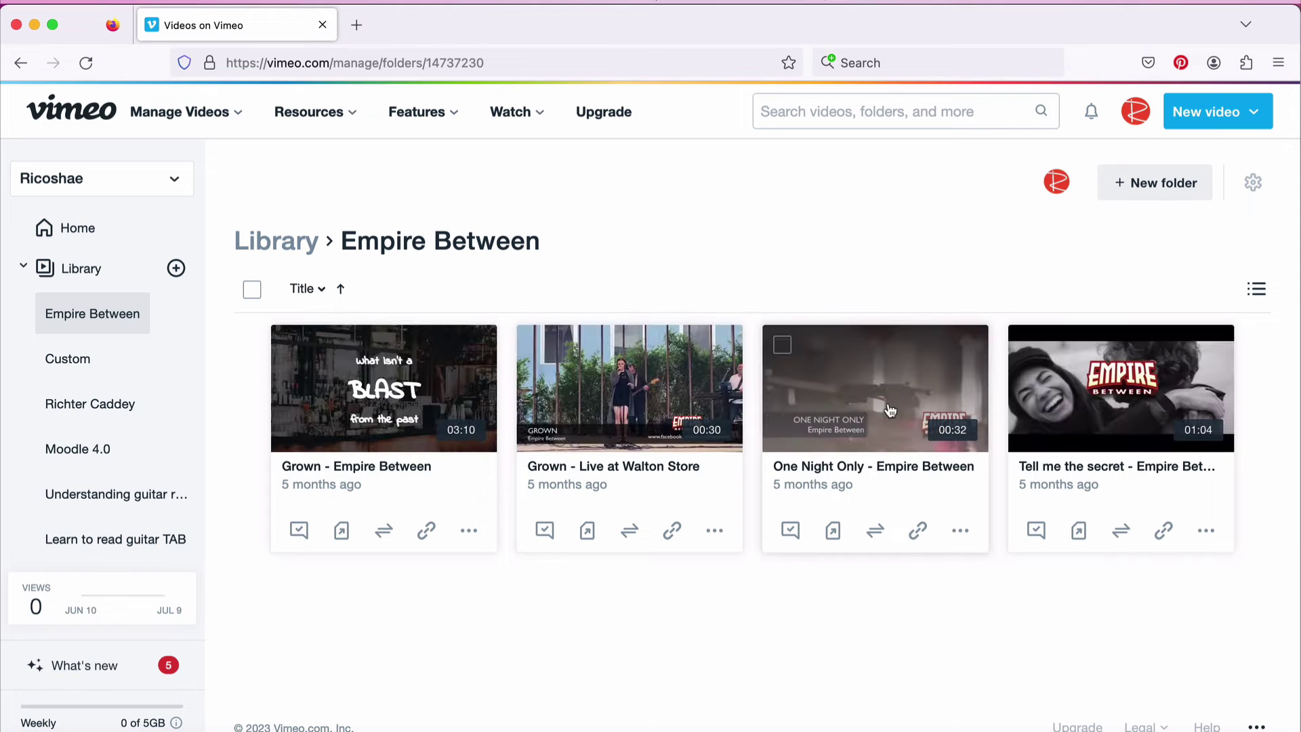
{"action": "left_click", "coordinate": [615, 473]}
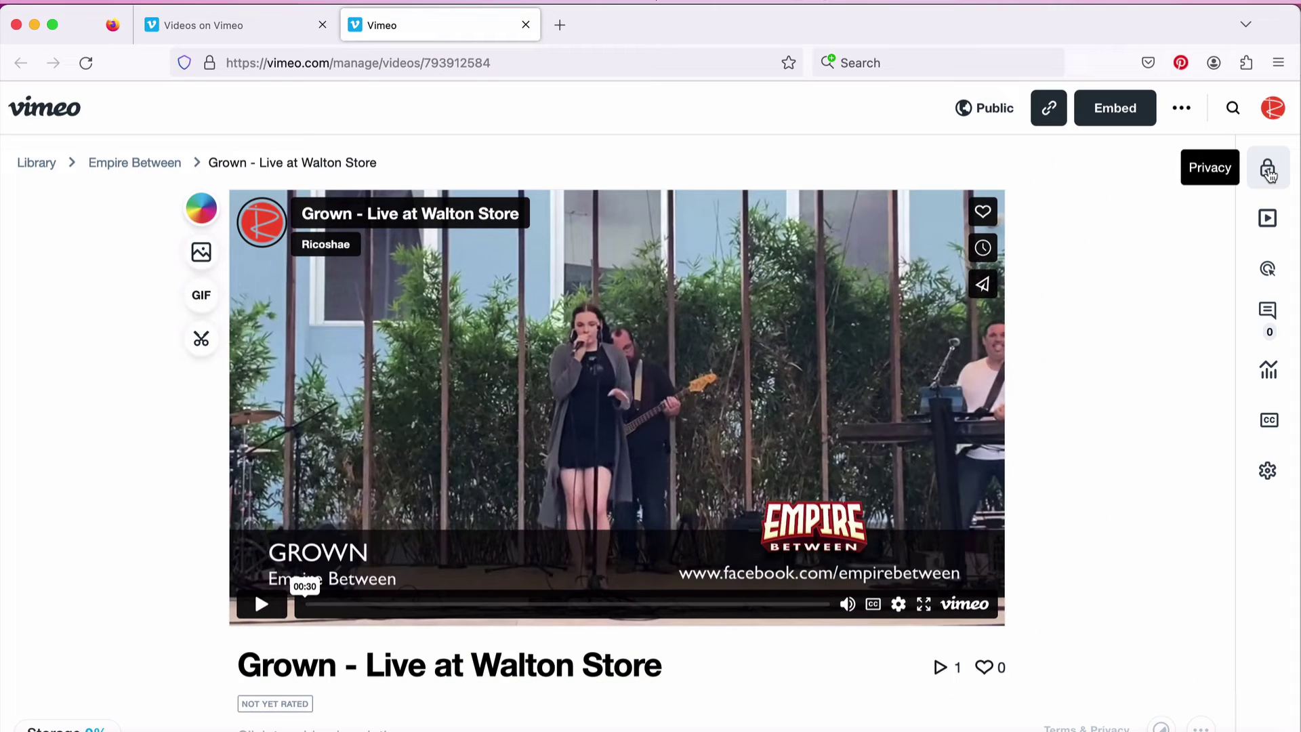
- Examine the video's privacy settings, including the link access options and the choices for where it can be embedded
{"action": "left_click", "coordinate": [1269, 170]}
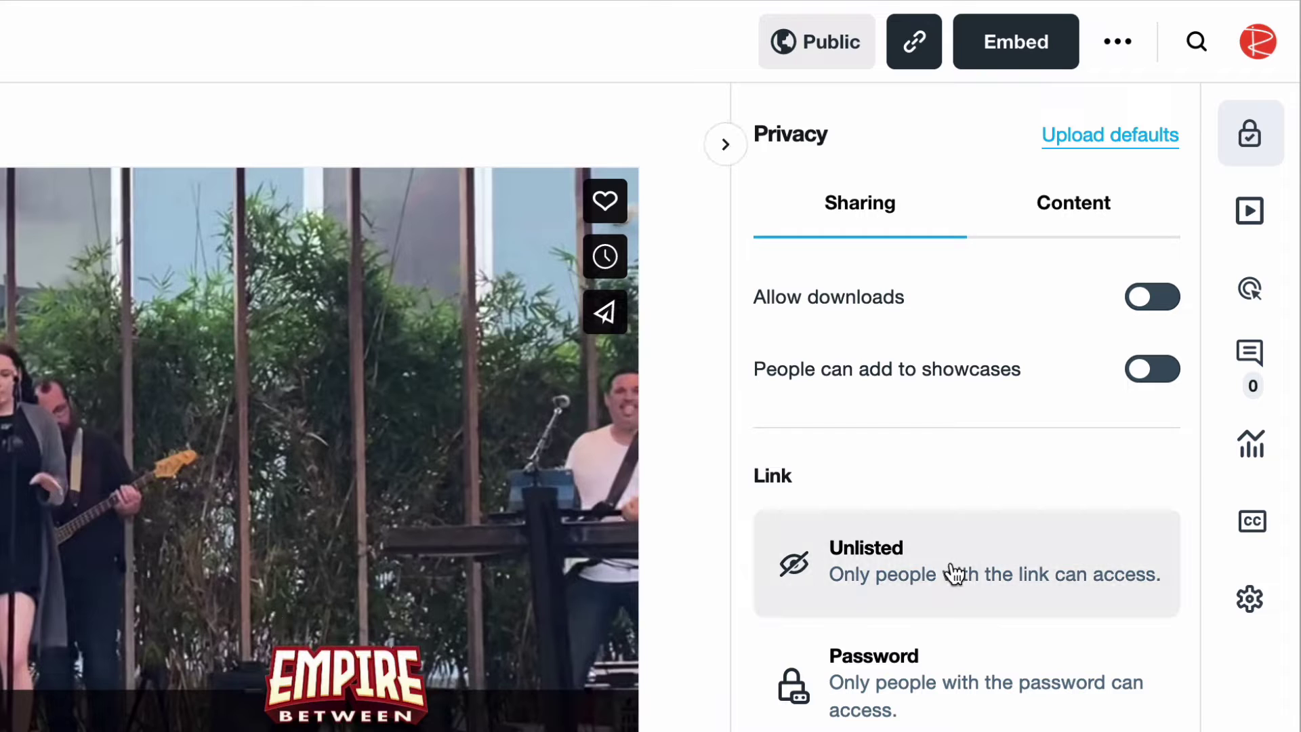
{"action": "scroll", "coordinate": [949, 576], "scroll_direction": "down", "scroll_amount": 4}
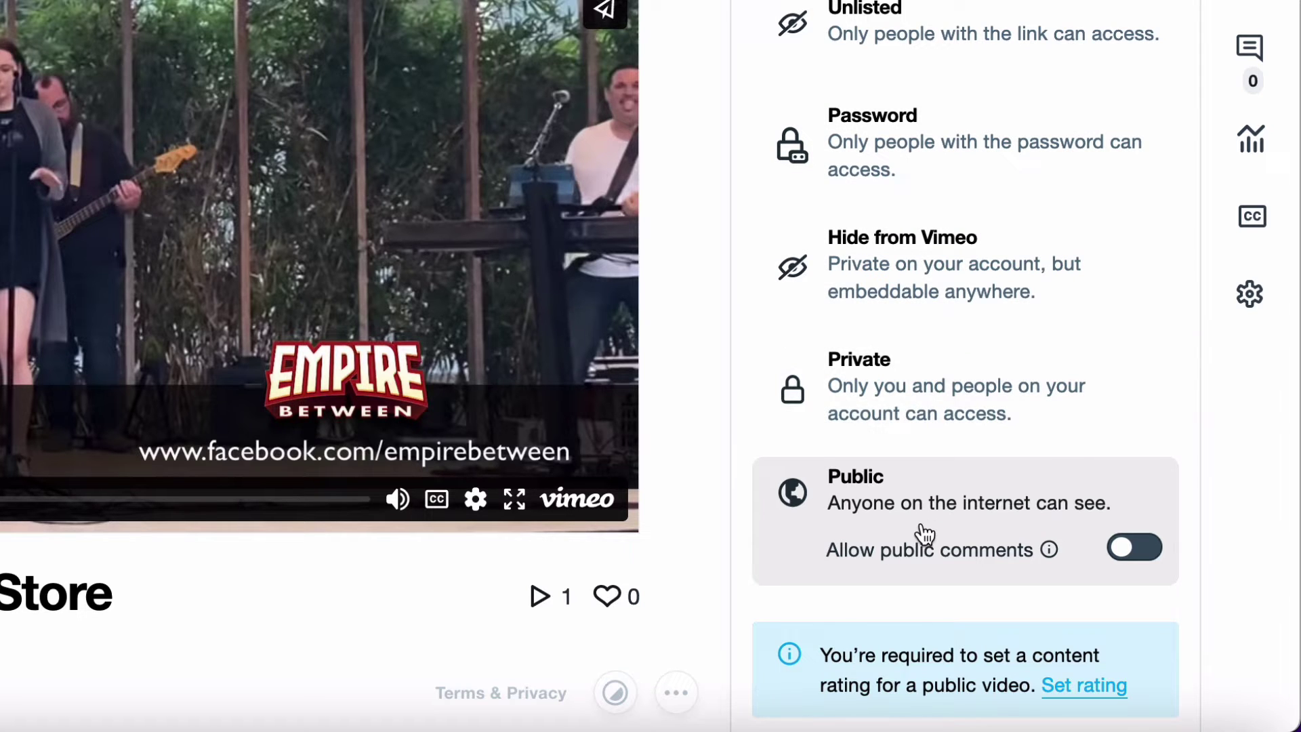
{"action": "scroll", "coordinate": [924, 535], "scroll_direction": "down", "scroll_amount": 3}
{"action": "scroll", "coordinate": [920, 521], "scroll_direction": "down", "scroll_amount": 1}
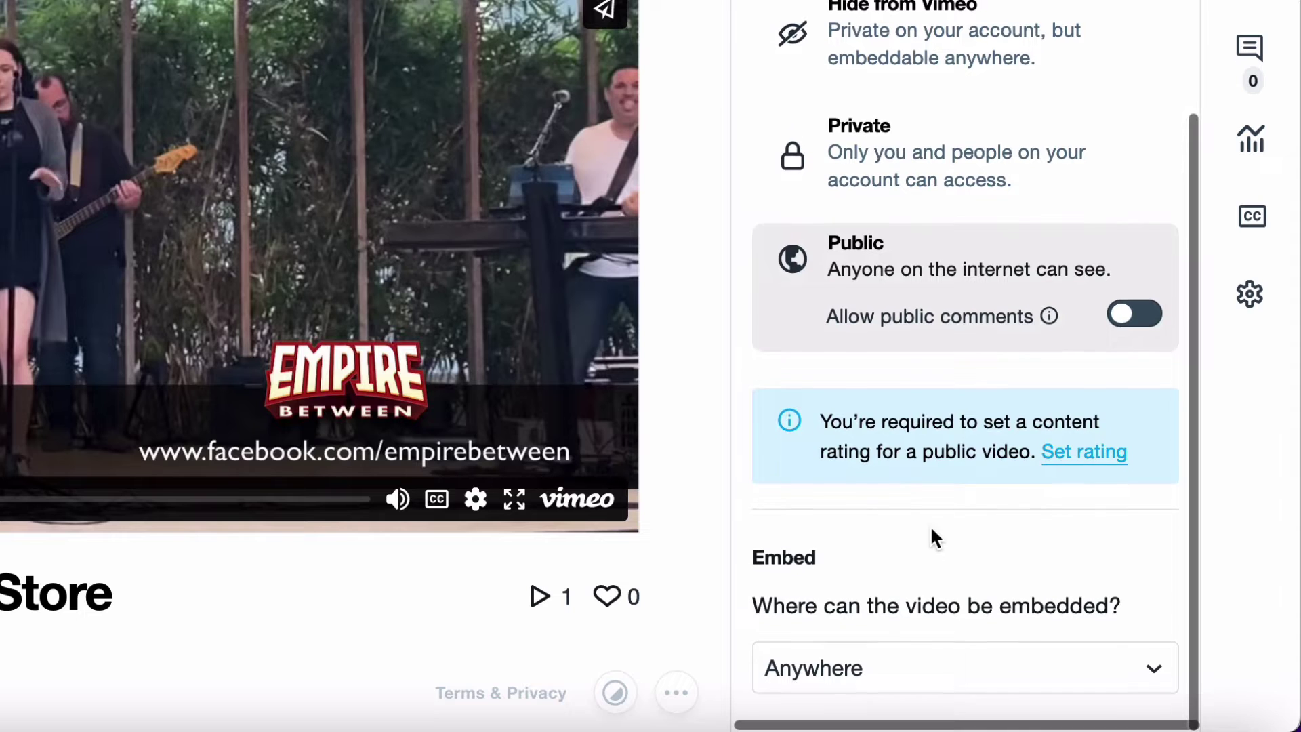
{"action": "left_click", "coordinate": [876, 673]}
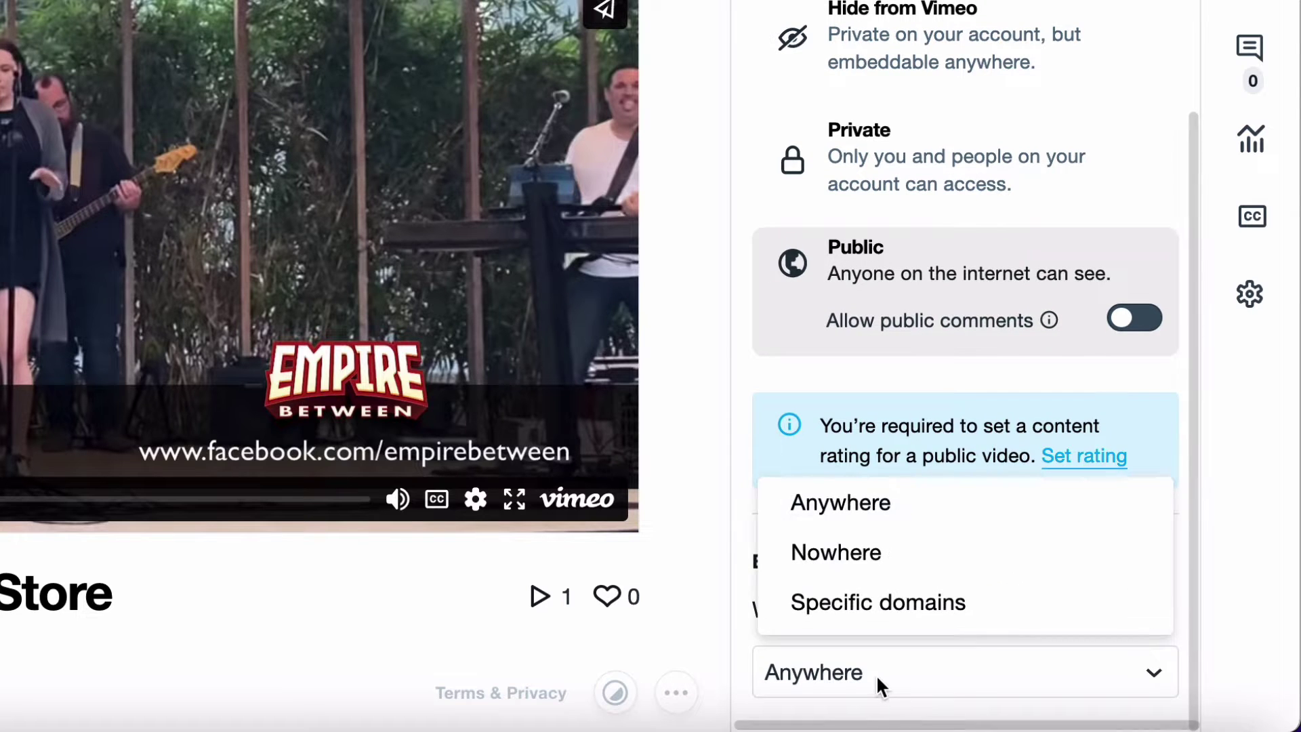
{"action": "left_click", "coordinate": [725, 550]}
- View the embed code of "Grown - Live at Walton Store" and close it again
{"action": "scroll", "coordinate": [754, 151], "scroll_direction": "up", "scroll_amount": 5}
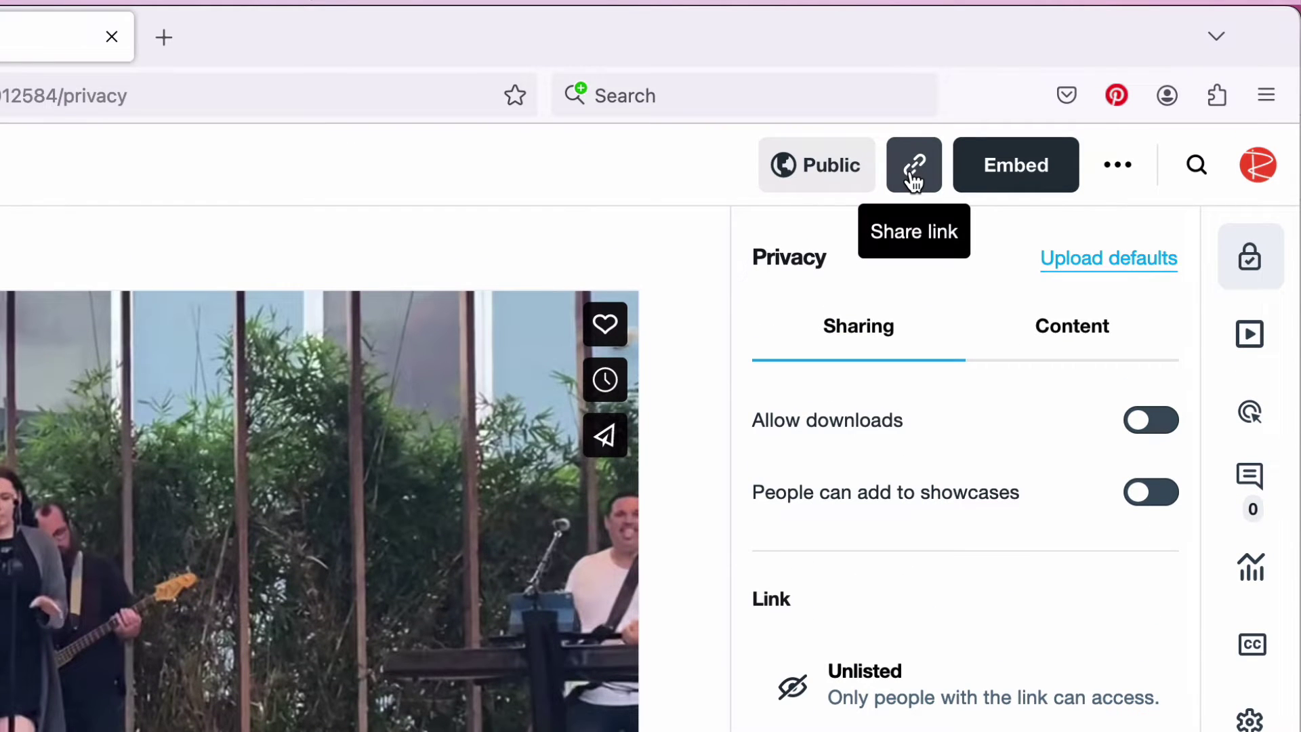
{"action": "left_click", "coordinate": [1006, 174]}
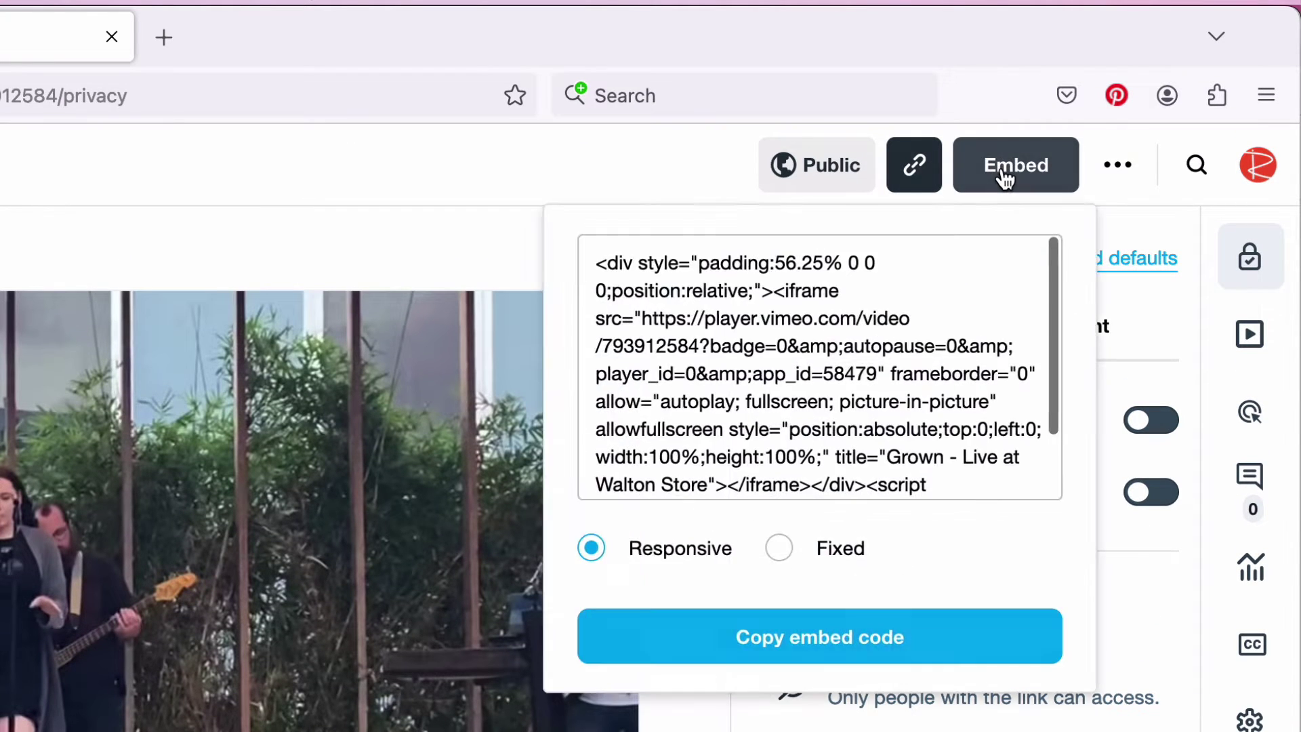
{"action": "left_click", "coordinate": [633, 177]}
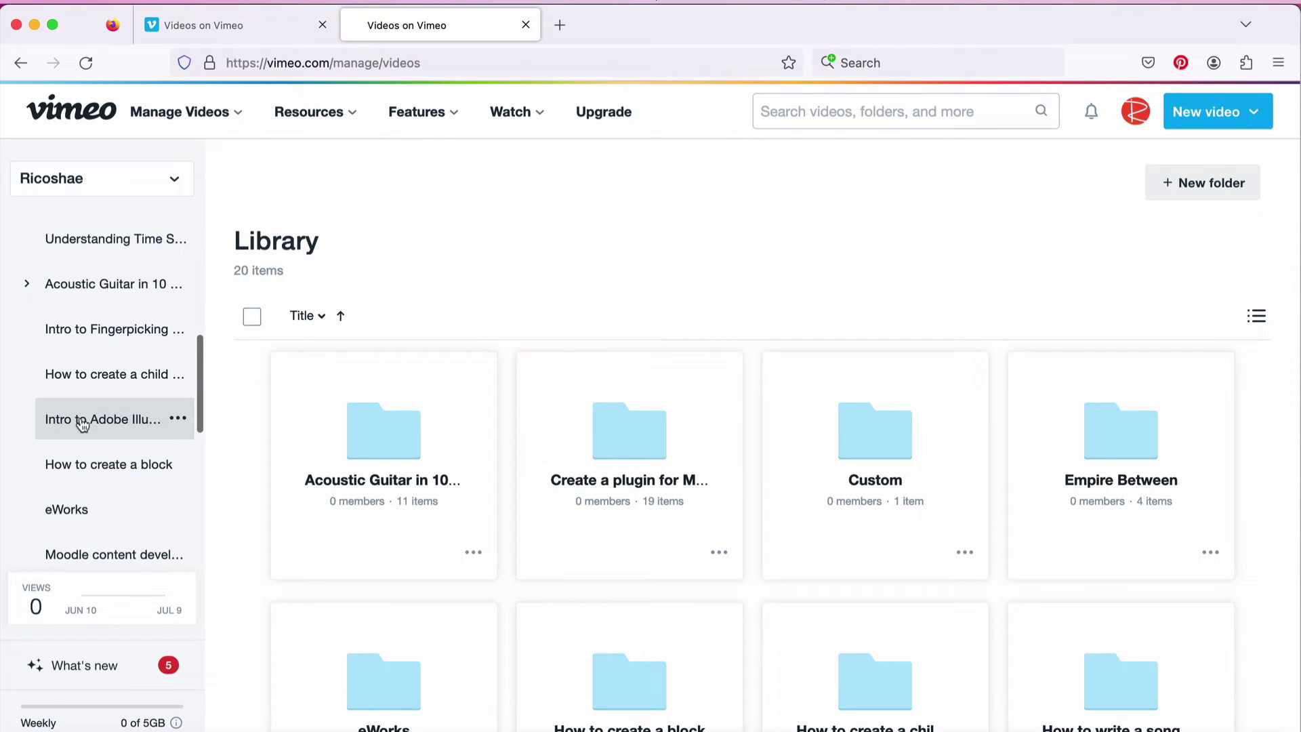
- Open the "Intro to Adobe Illustrator" library folder and show its videos as a list
{"action": "left_click", "coordinate": [82, 425]}
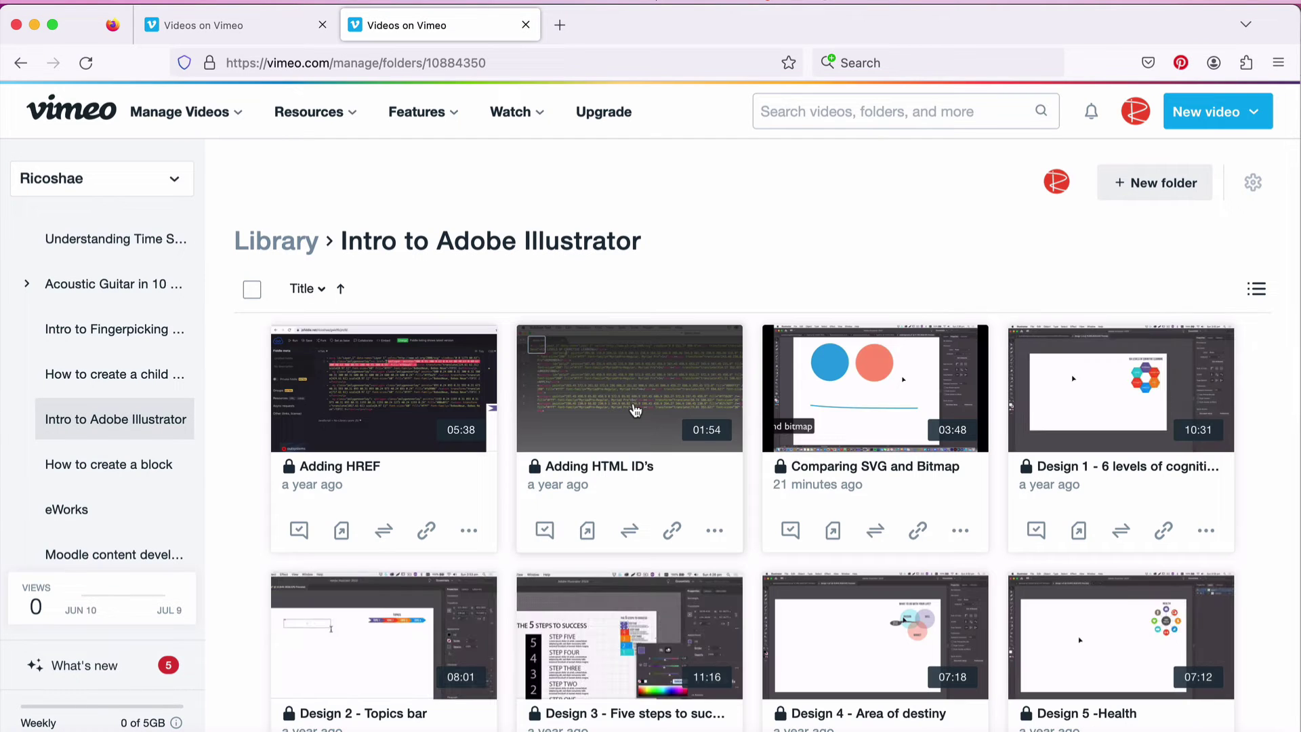
{"action": "scroll", "coordinate": [635, 410], "scroll_direction": "down", "scroll_amount": 1}
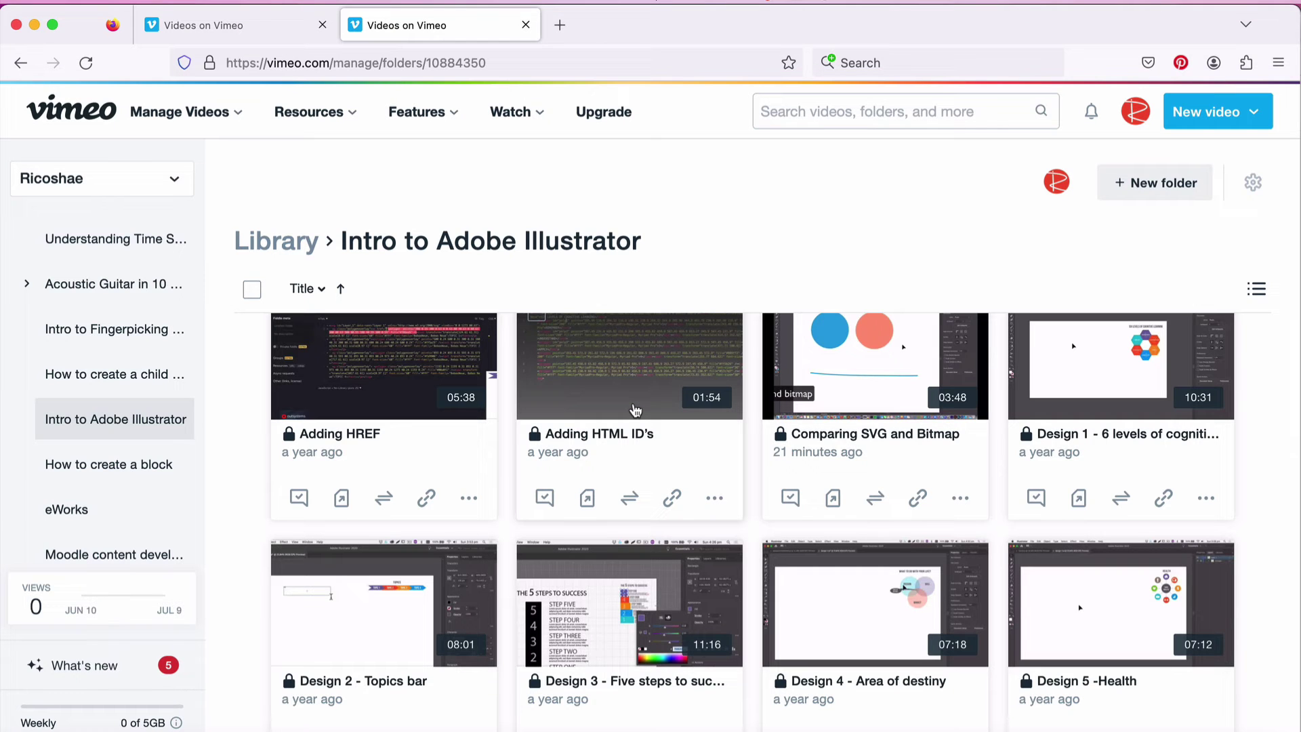
{"action": "left_click", "coordinate": [1256, 288]}
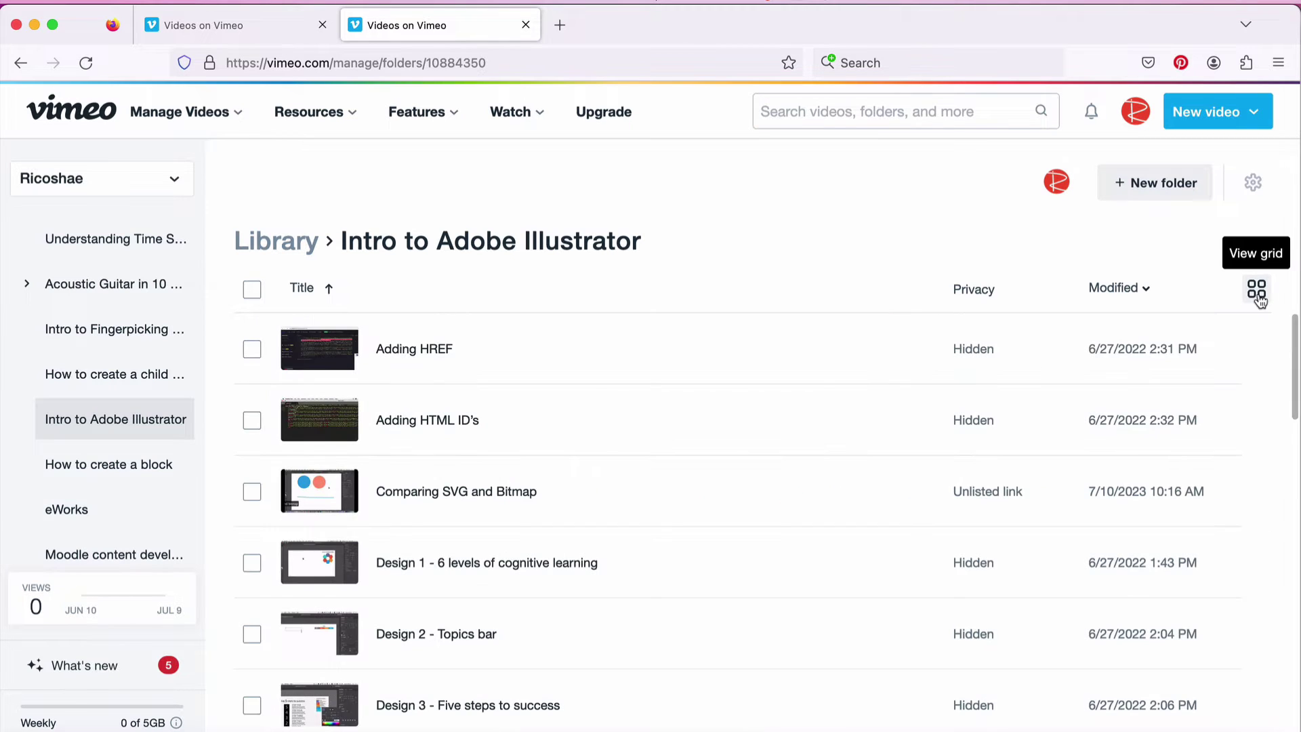
- Look through the Illustrator folder's video list, loading more entries to reach the Introduction video
{"action": "scroll", "coordinate": [609, 479], "scroll_direction": "down", "scroll_amount": 8}
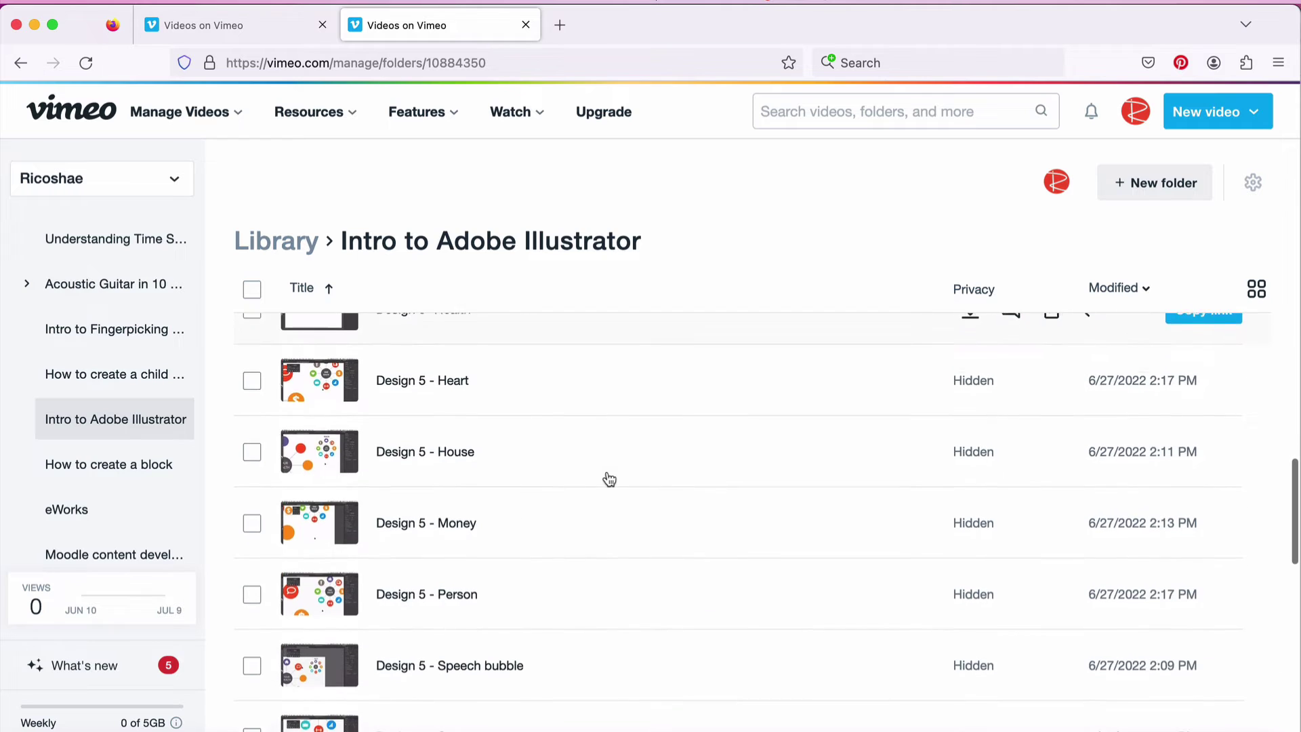
{"action": "scroll", "coordinate": [610, 479], "scroll_direction": "down", "scroll_amount": 6}
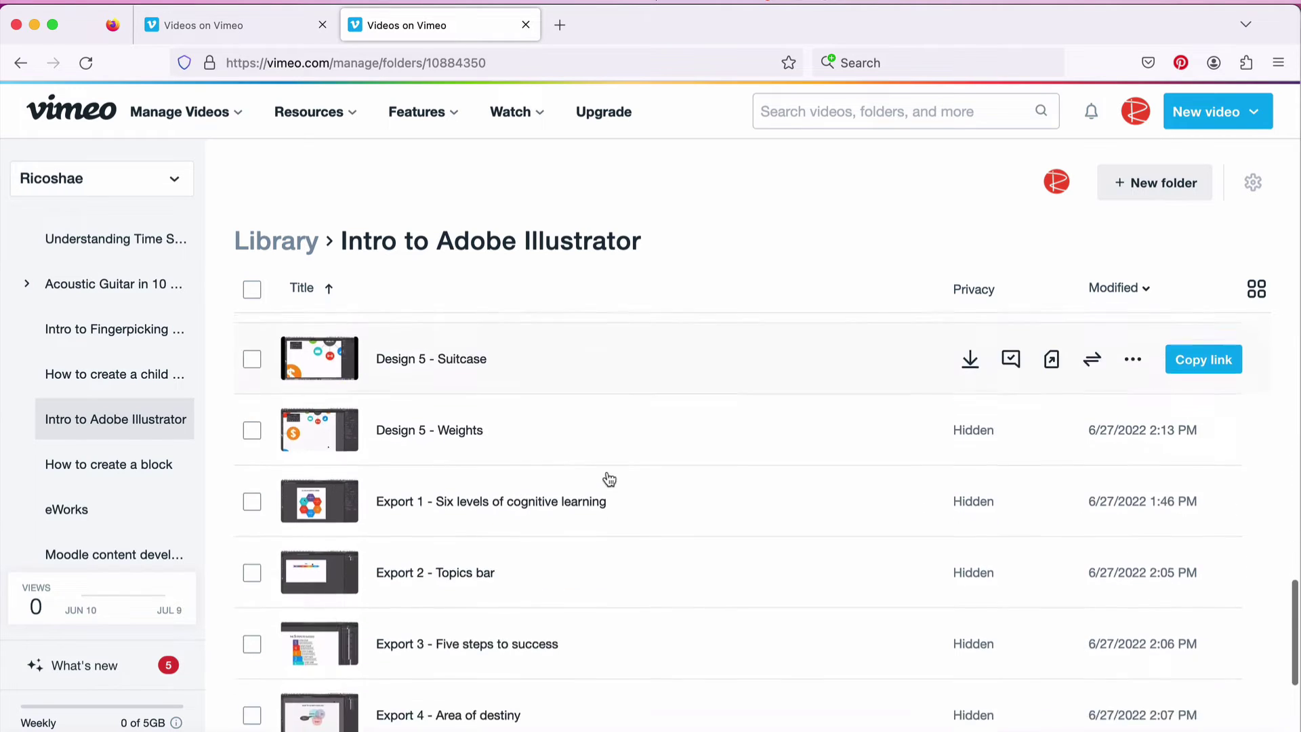
{"action": "scroll", "coordinate": [610, 479], "scroll_direction": "down", "scroll_amount": 4}
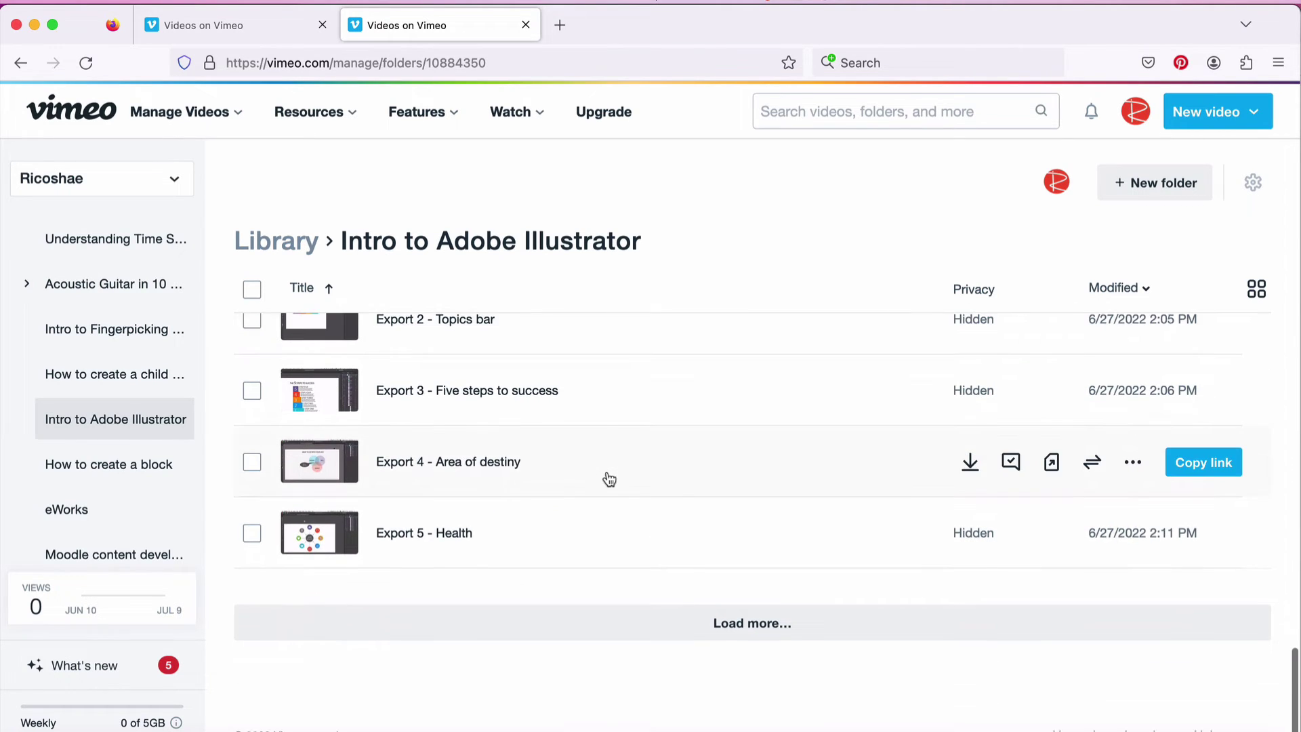
{"action": "left_click", "coordinate": [715, 621]}
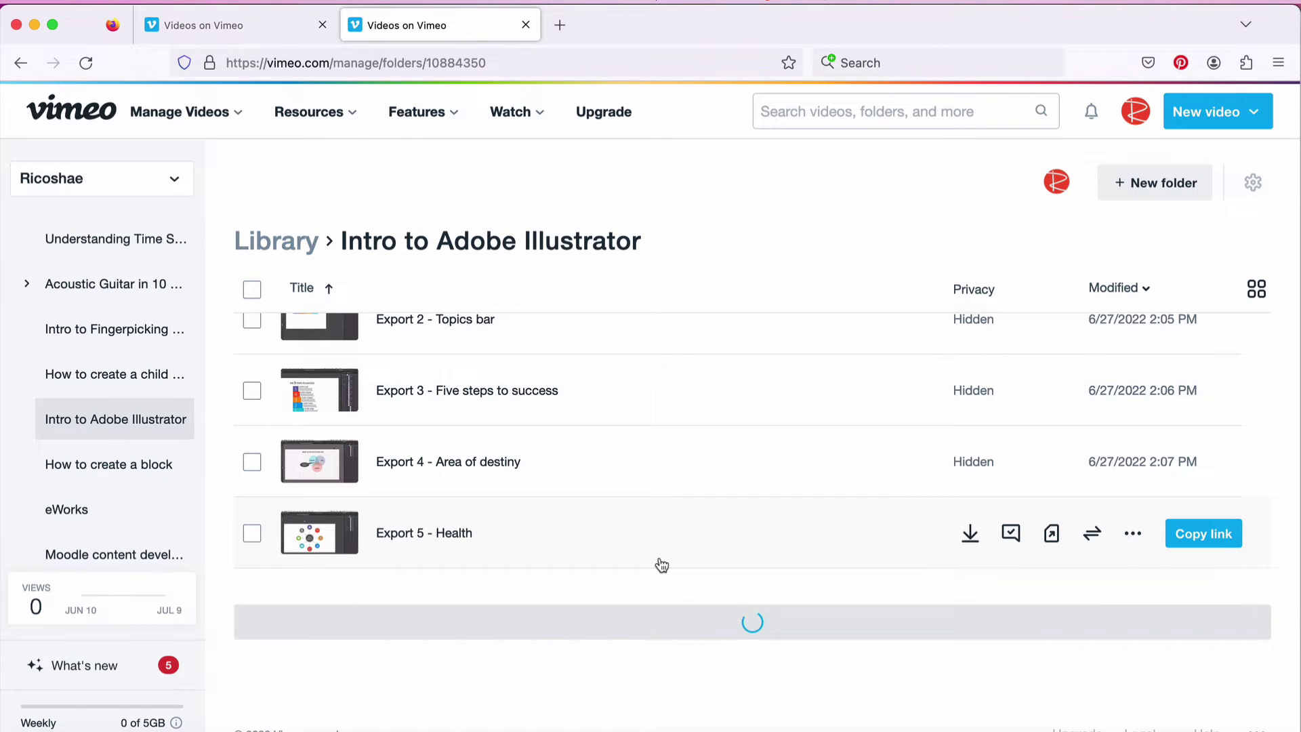
{"action": "scroll", "coordinate": [662, 565], "scroll_direction": "down", "scroll_amount": 5}
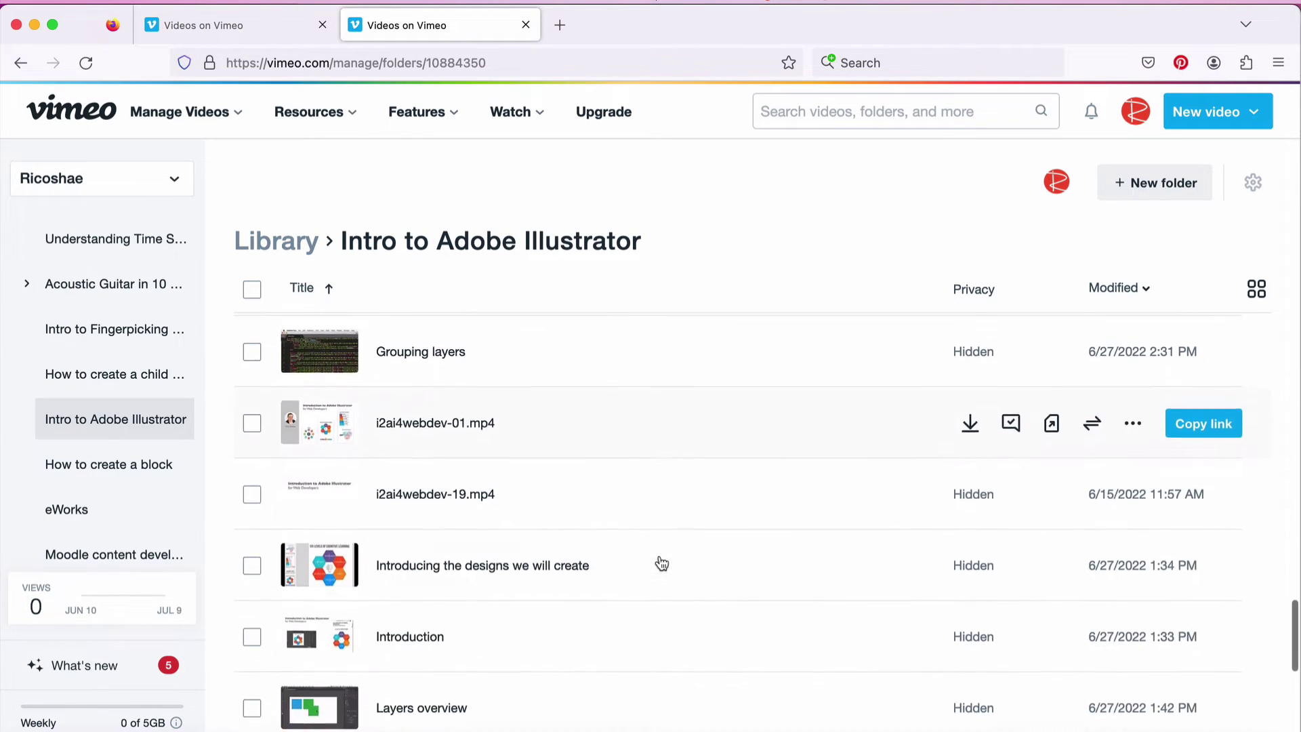
{"action": "scroll", "coordinate": [662, 564], "scroll_direction": "down", "scroll_amount": 3}
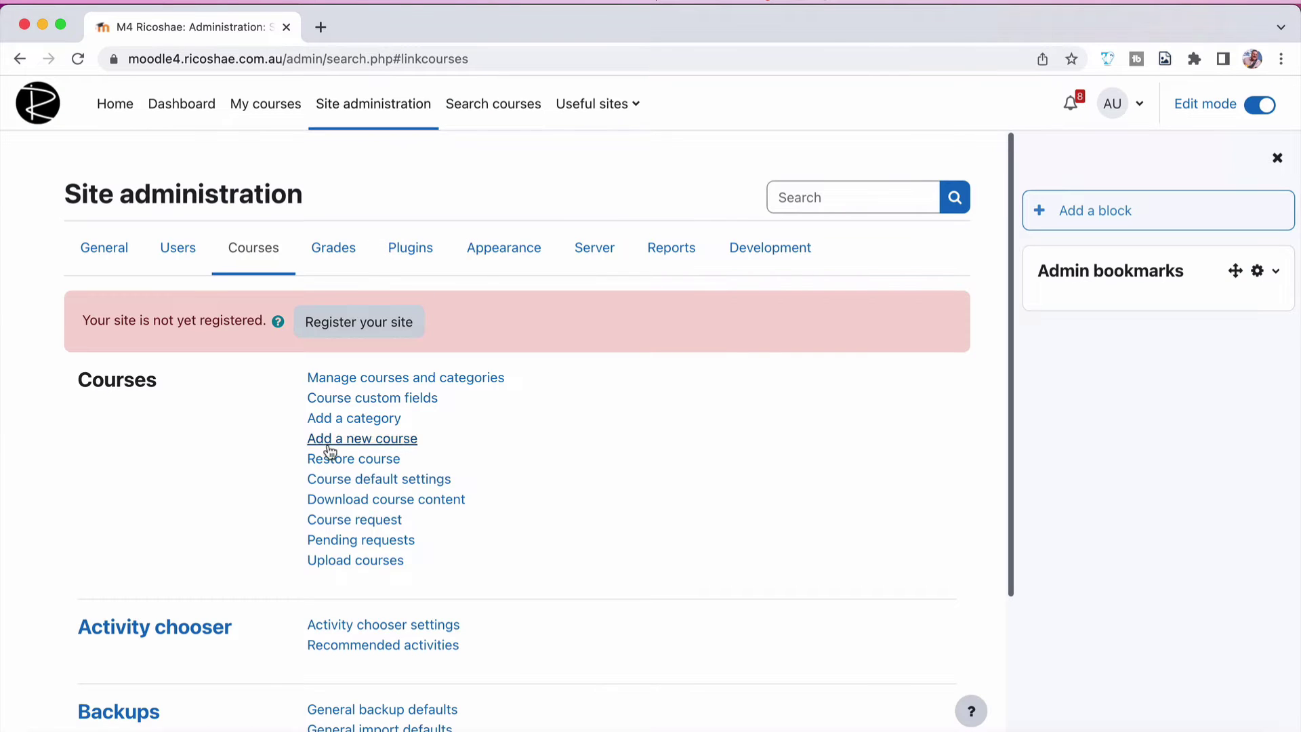
- In Moodle, start a new course with full name "Introduction to Illustrator for Education" and short name "IntrotoIllustrator"
{"action": "left_click", "coordinate": [358, 444]}
{"action": "left_click", "coordinate": [377, 447]}
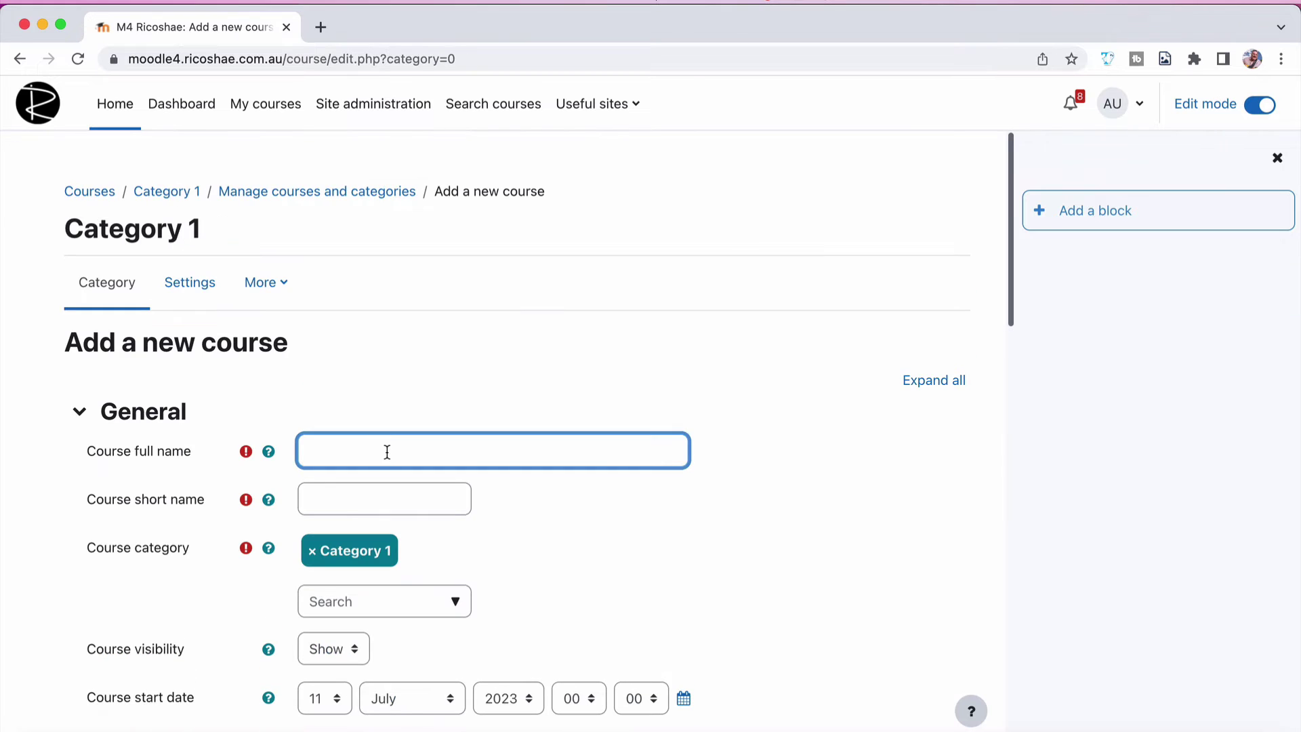
{"action": "type", "text": "Introduction to Illustrator for Education"}
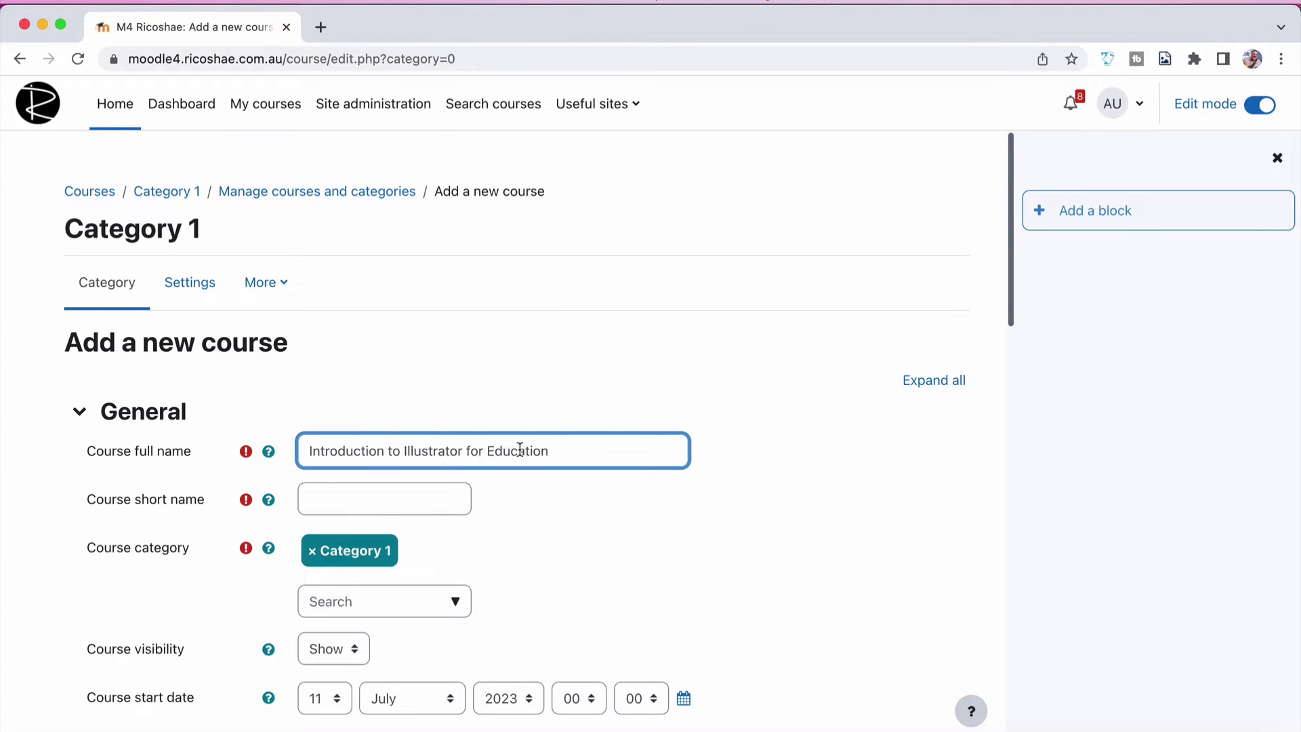
{"action": "scroll", "coordinate": [520, 447], "scroll_direction": "down", "scroll_amount": 3}
{"action": "key", "text": "Tab"}
{"action": "type", "text": "I"}
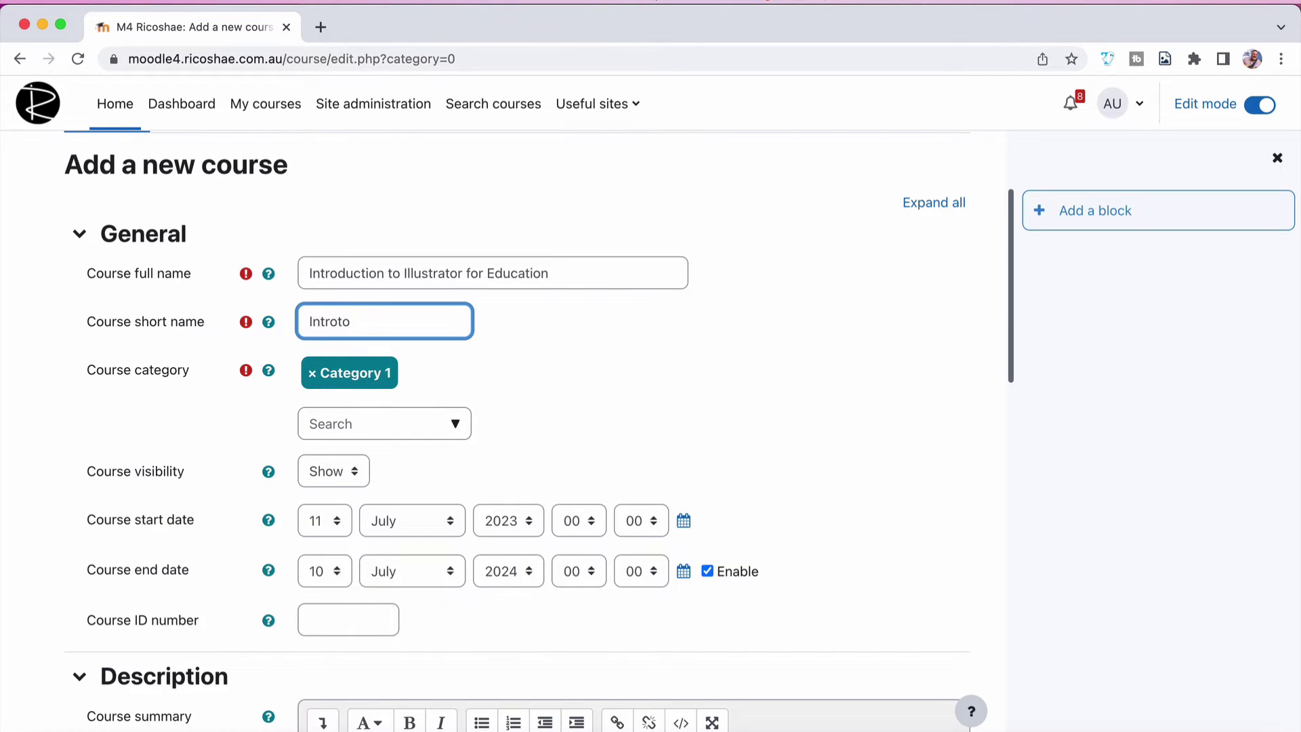
{"action": "type", "text": "ntrotoIllustrator"}
- Disable the course end date, then save and display the new course
{"action": "scroll", "coordinate": [709, 369], "scroll_direction": "down", "scroll_amount": 3}
{"action": "left_click", "coordinate": [708, 369]}
{"action": "scroll", "coordinate": [780, 363], "scroll_direction": "down", "scroll_amount": 10}
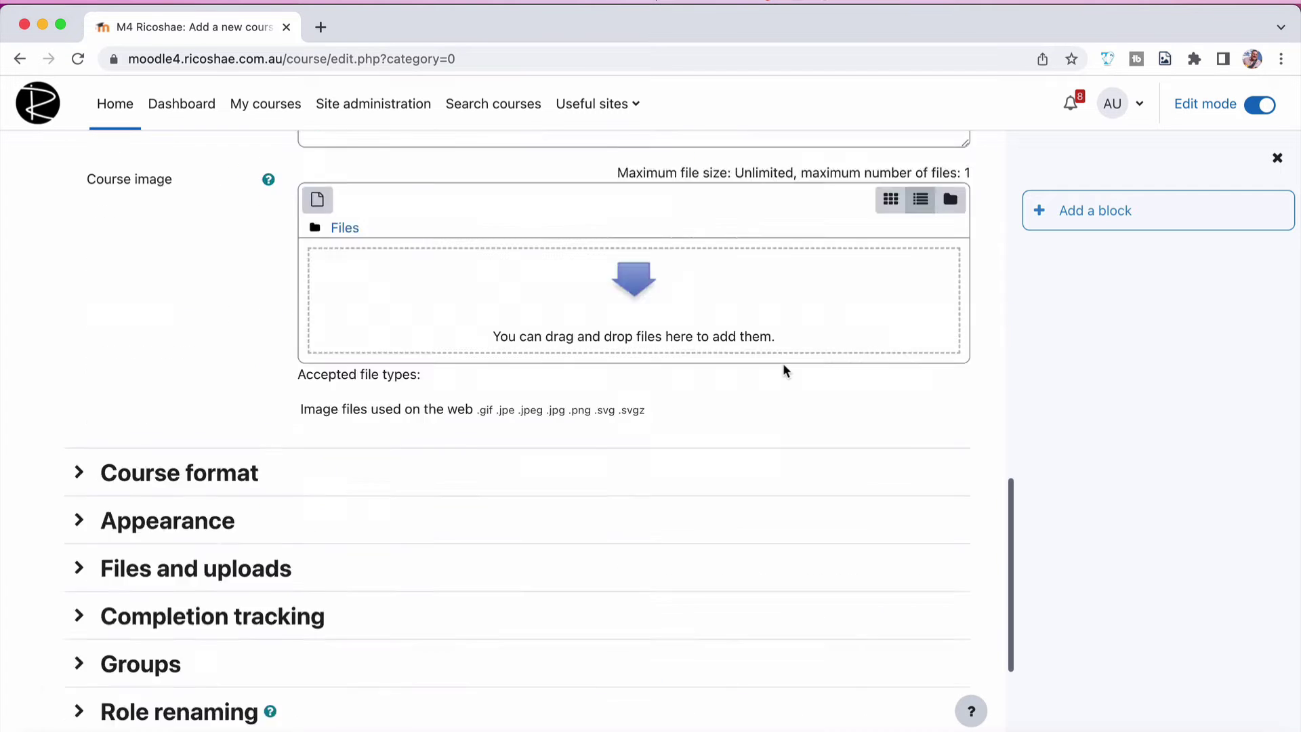
{"action": "scroll", "coordinate": [783, 363], "scroll_direction": "down", "scroll_amount": 5}
{"action": "left_click", "coordinate": [362, 561]}
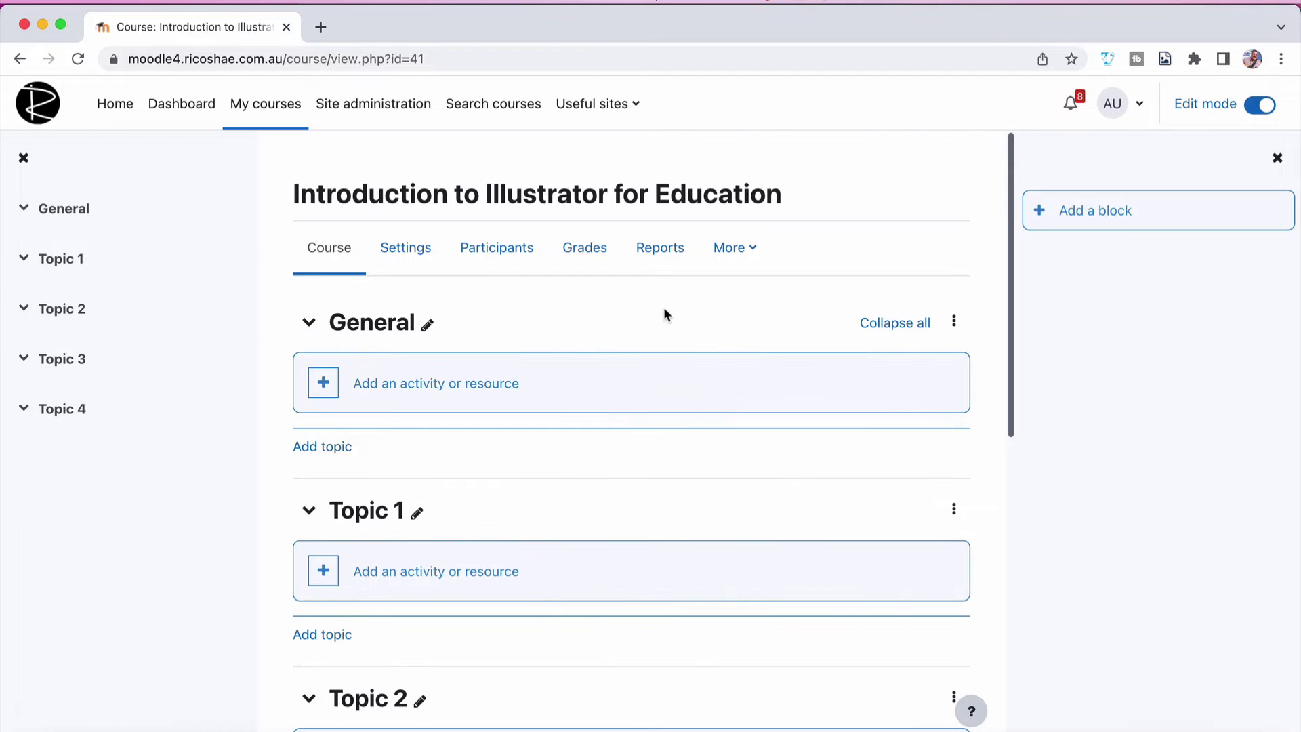
- Add a Page resource named "Introduction" to the General section and start editing its page content
{"action": "left_click", "coordinate": [454, 384]}
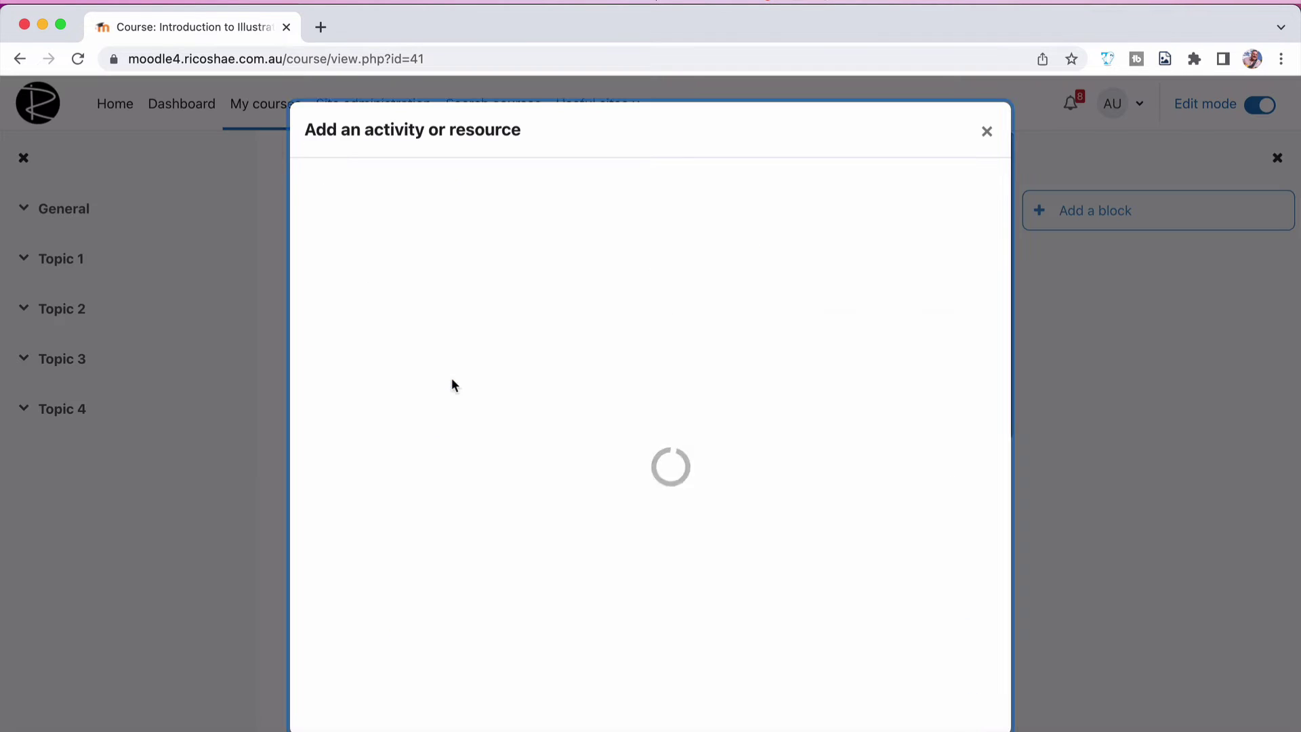
{"action": "left_click", "coordinate": [512, 238]}
{"action": "left_click", "coordinate": [959, 293]}
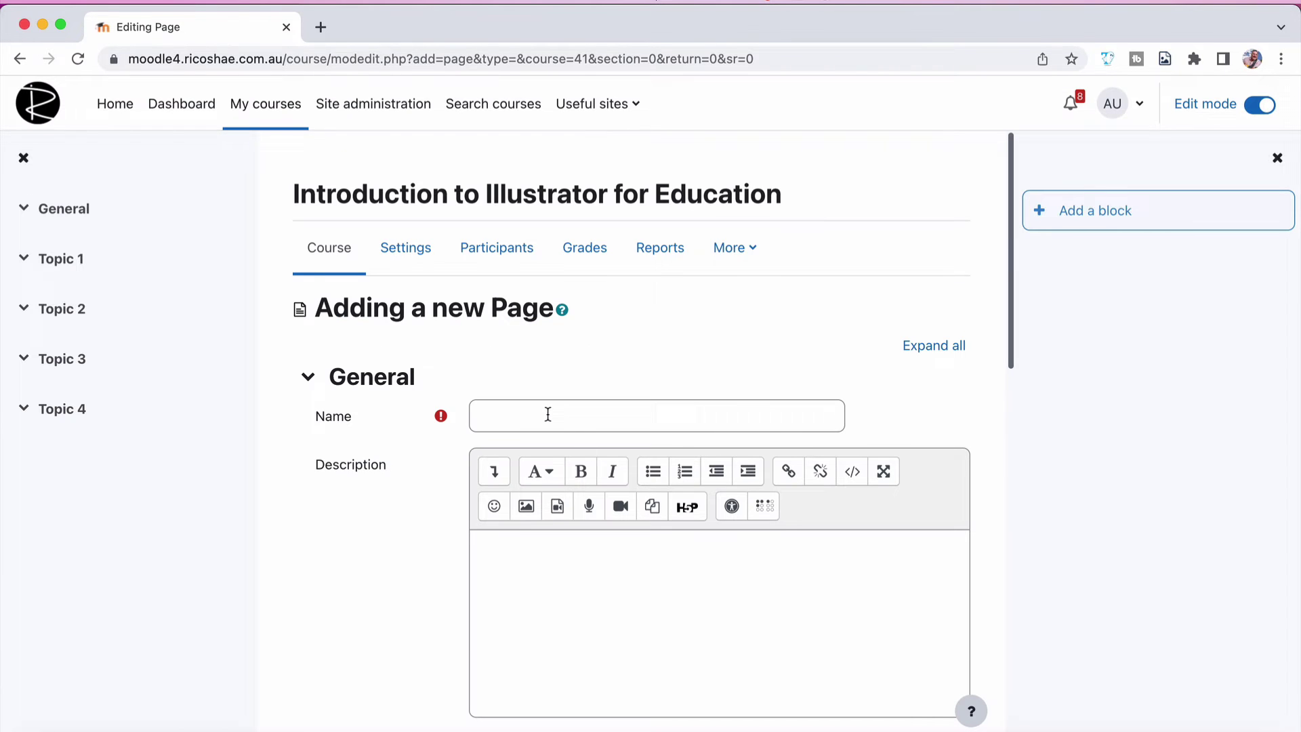
{"action": "left_click", "coordinate": [547, 415]}
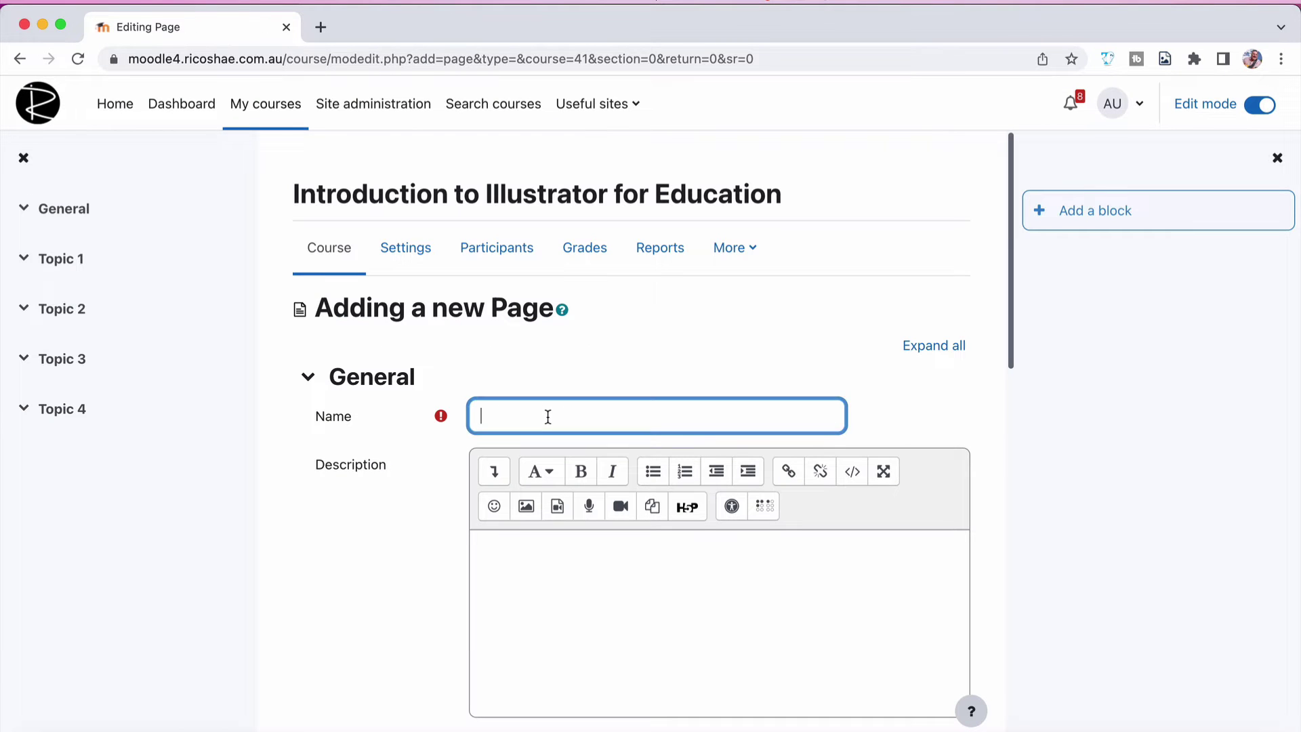
{"action": "type", "text": "Introduction"}
{"action": "scroll", "coordinate": [607, 325], "scroll_direction": "down", "scroll_amount": 10}
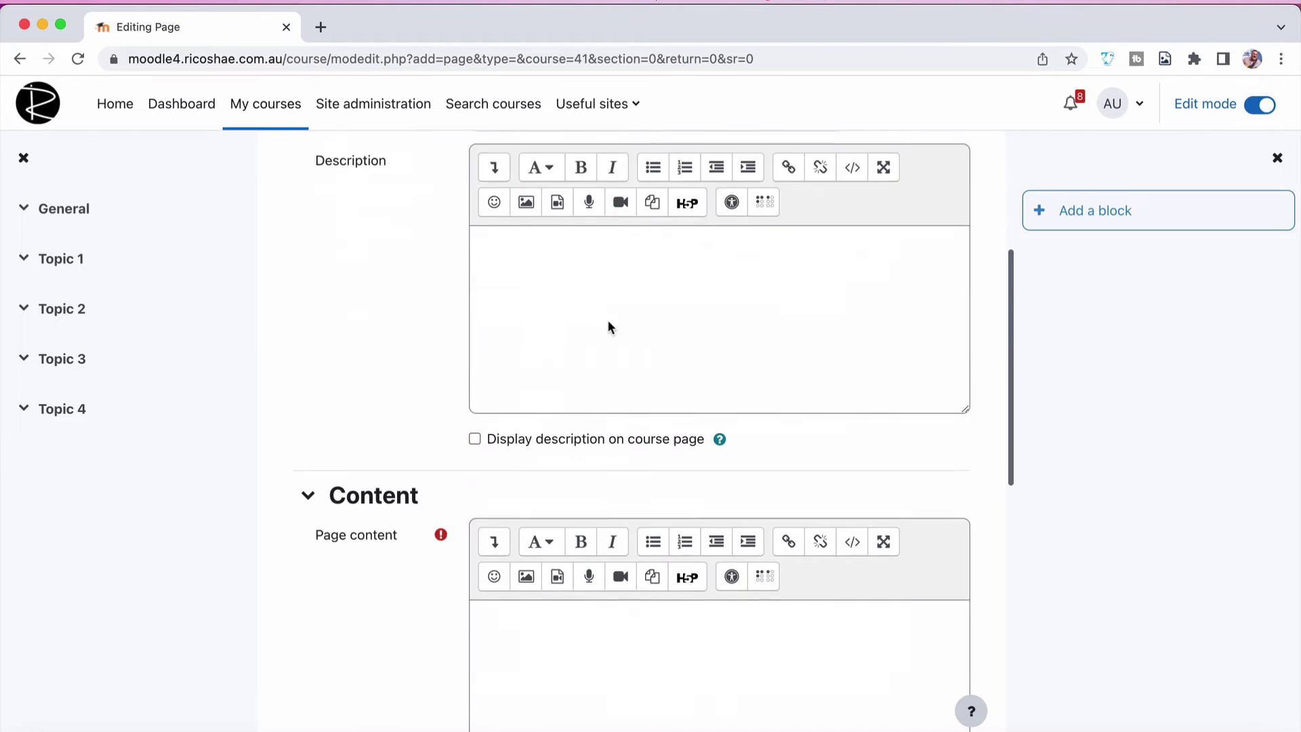
{"action": "left_click", "coordinate": [521, 363]}
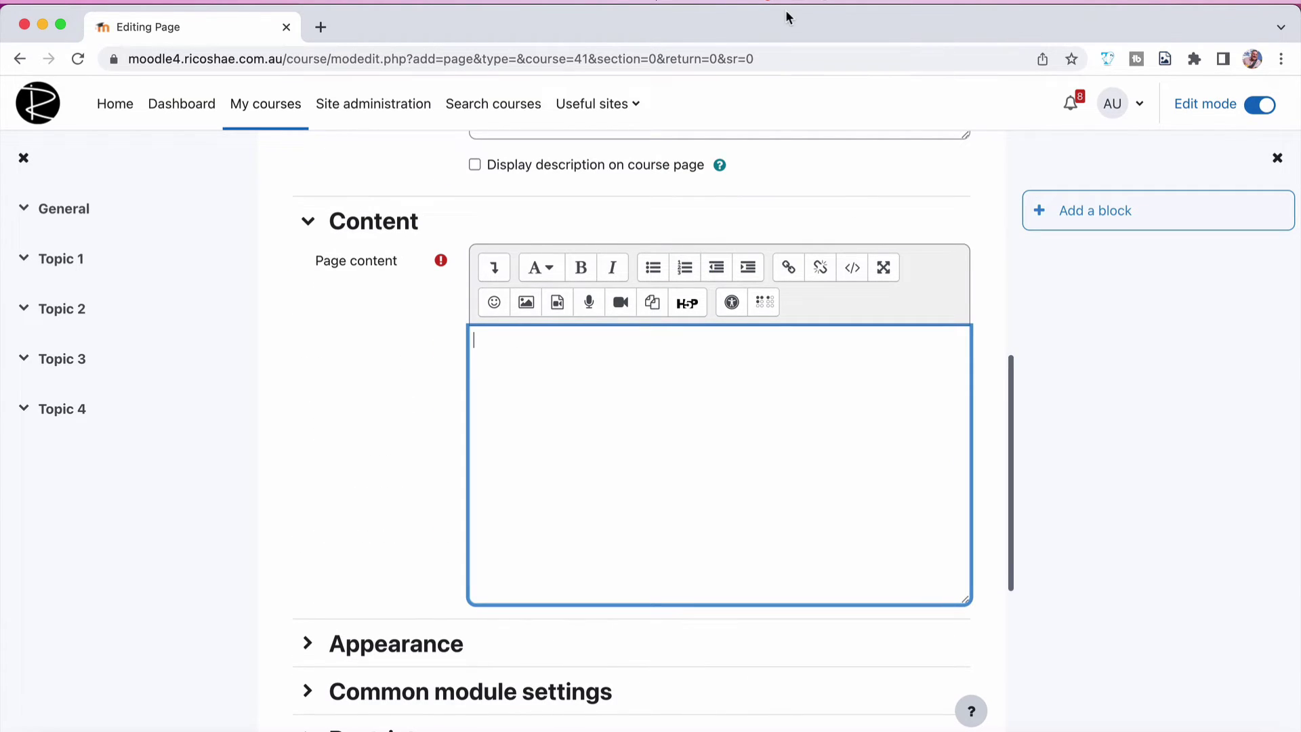
- Switch to Vimeo and copy the responsive embed code of the Introduction video in the Illustrator folder
{"action": "key", "text": "super+Tab"}
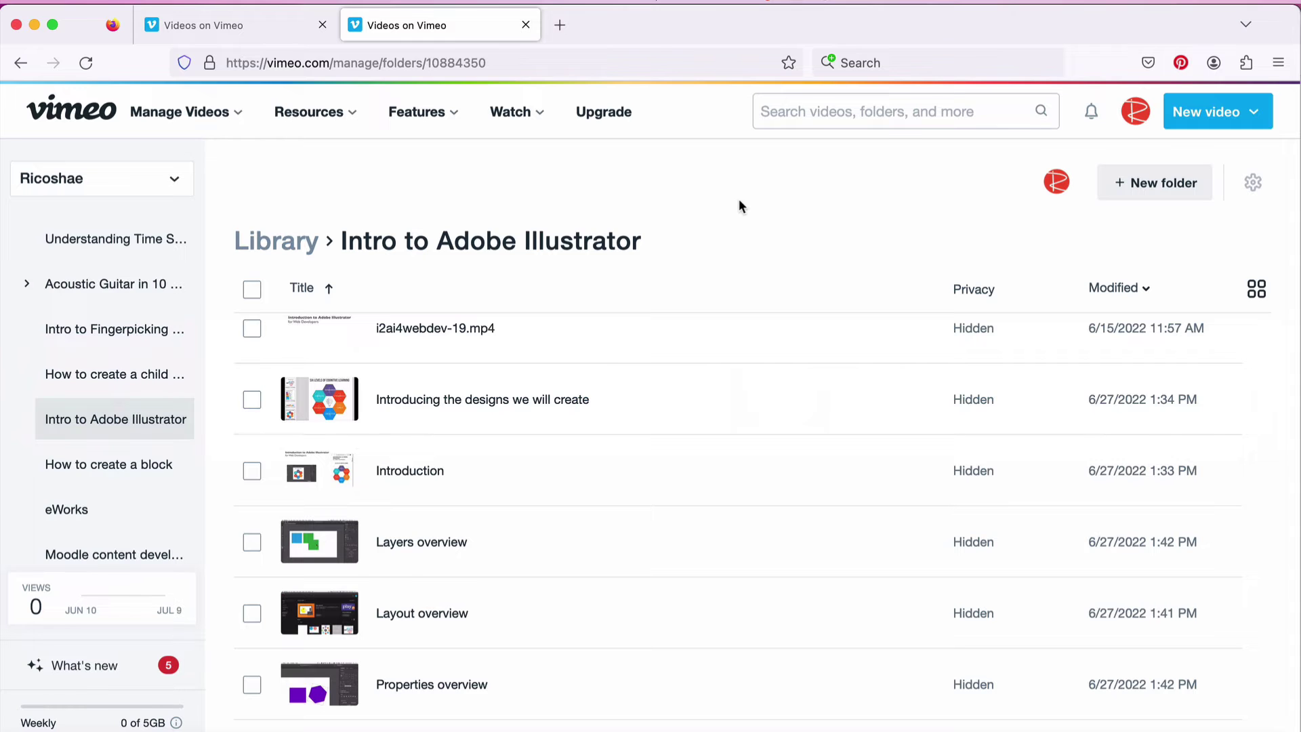
{"action": "left_click", "coordinate": [425, 473]}
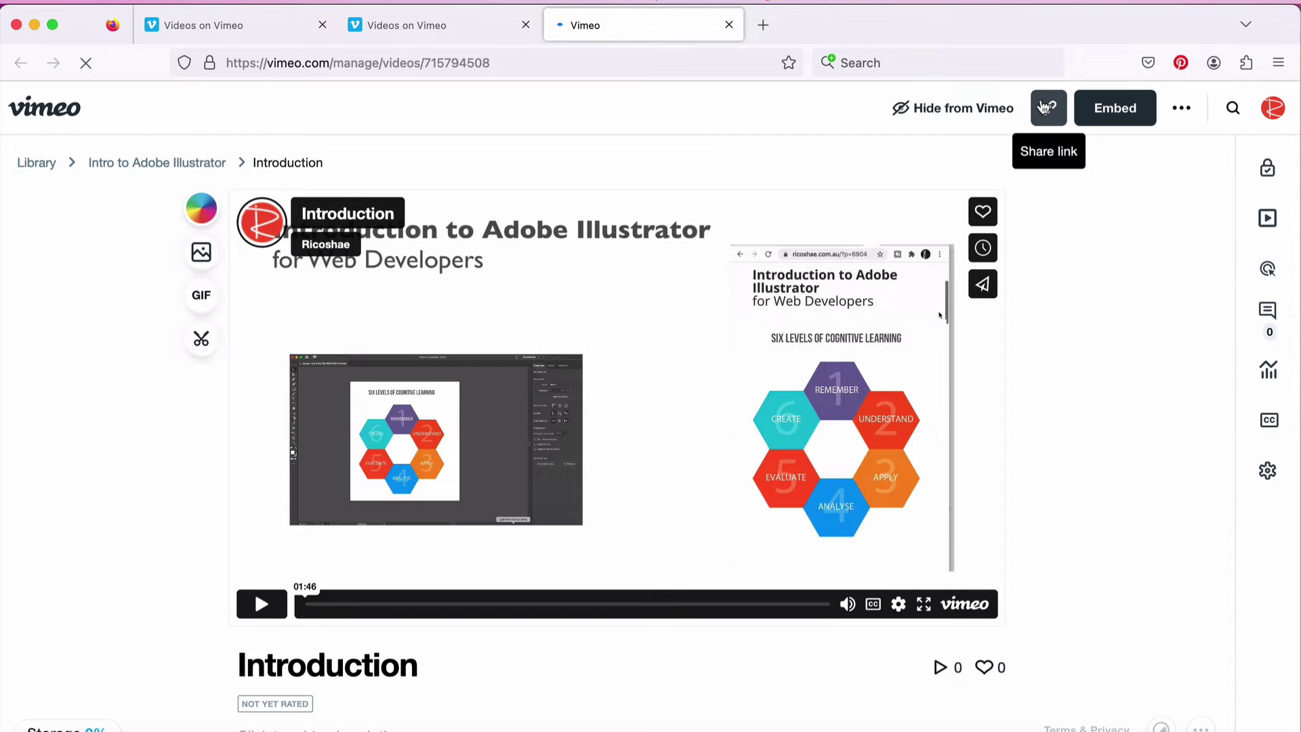
{"action": "left_click", "coordinate": [1109, 112]}
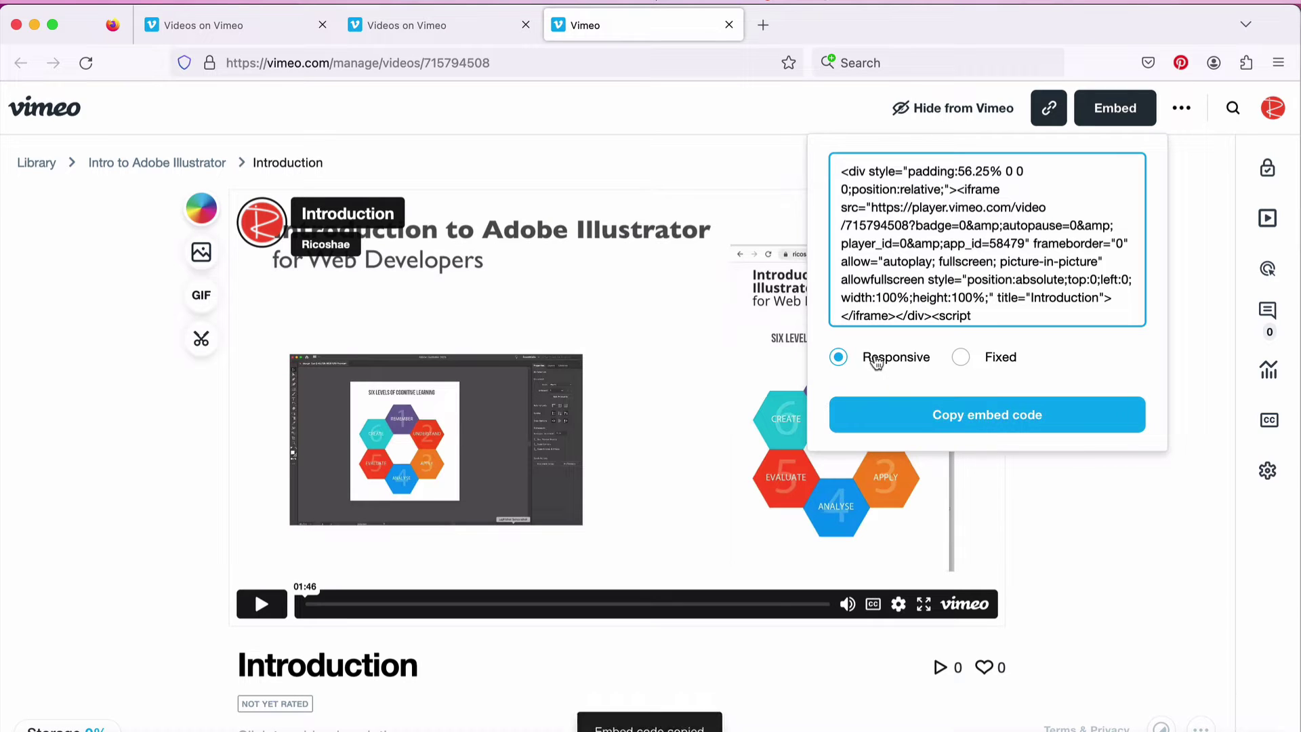
- Check the Fixed embed option for the Introduction video, return to Responsive and copy the embed code again
{"action": "left_click", "coordinate": [962, 359]}
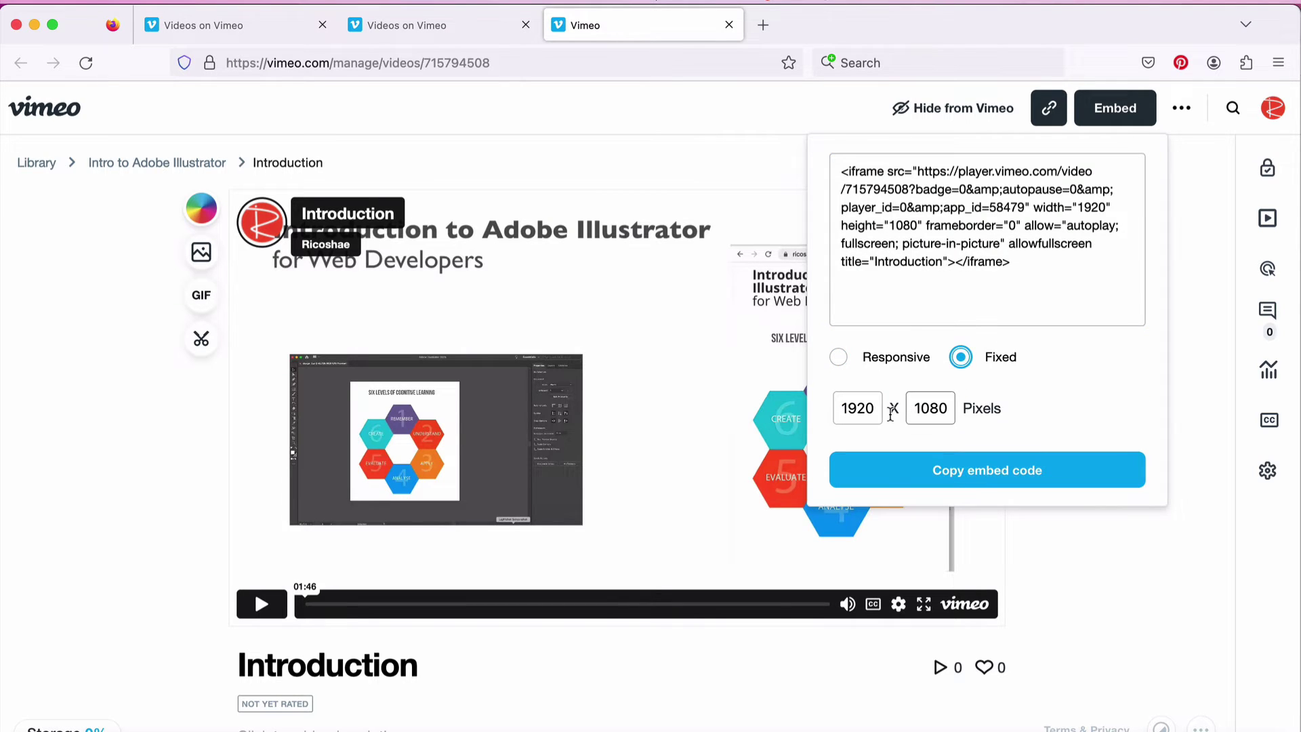
{"action": "left_click", "coordinate": [839, 357]}
{"action": "left_click", "coordinate": [962, 470]}
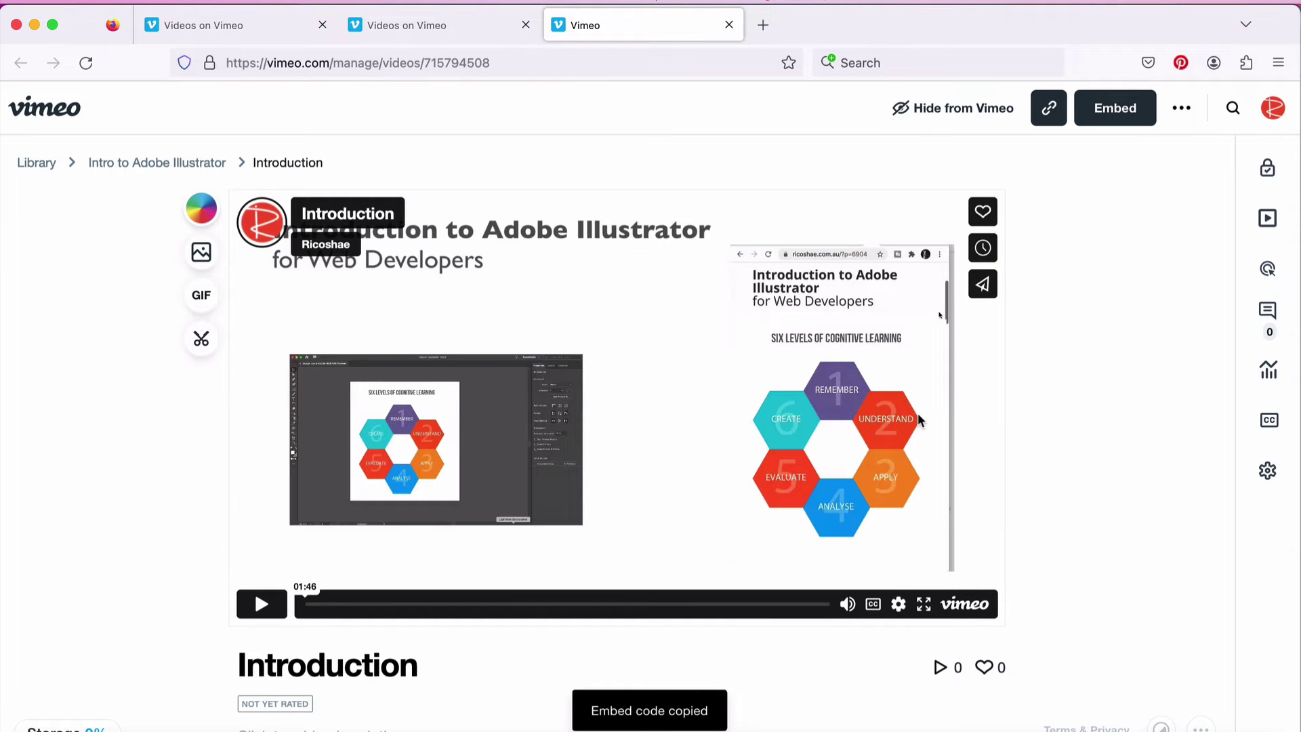
- Switch to Moodle, paste the embed code into the page content's HTML source, and save and display the Introduction page
{"action": "key", "text": "super+Tab"}
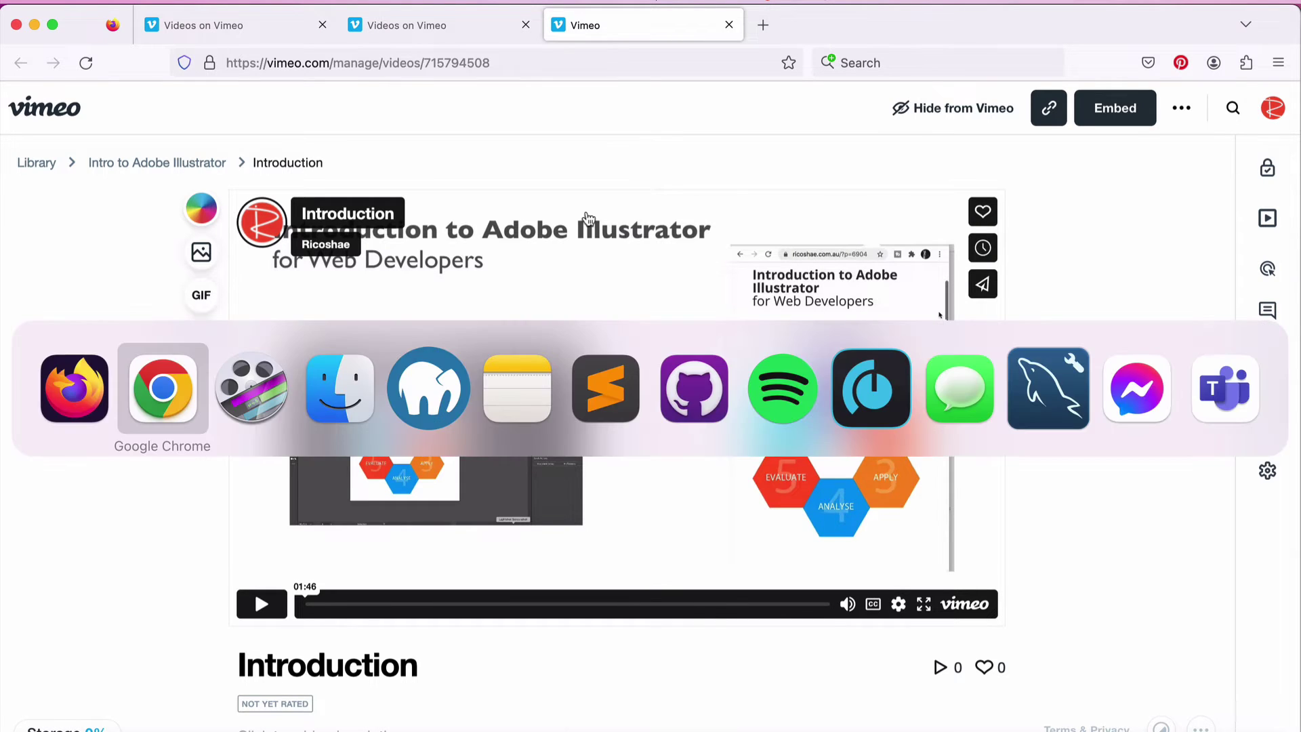
{"action": "left_click", "coordinate": [853, 268]}
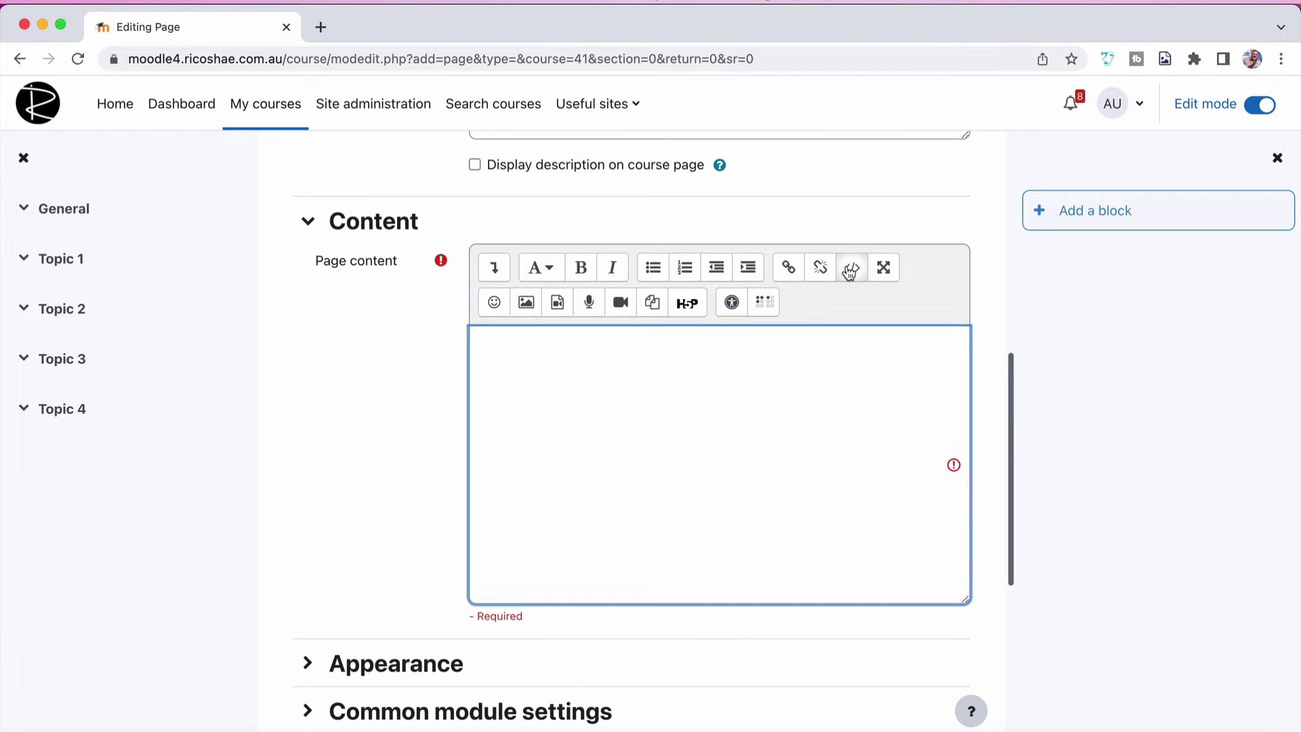
{"action": "key", "text": "super+v"}
{"action": "scroll", "coordinate": [415, 414], "scroll_direction": "down", "scroll_amount": 4}
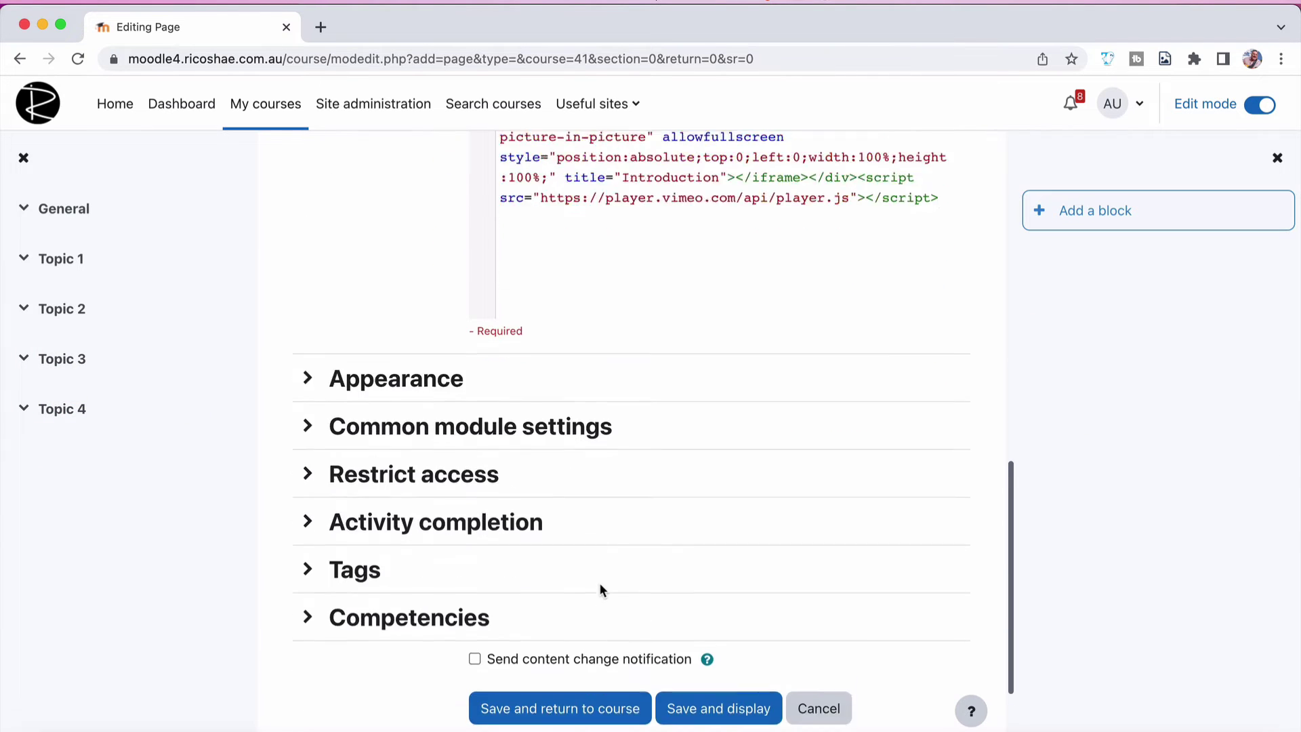
{"action": "left_click", "coordinate": [719, 725]}
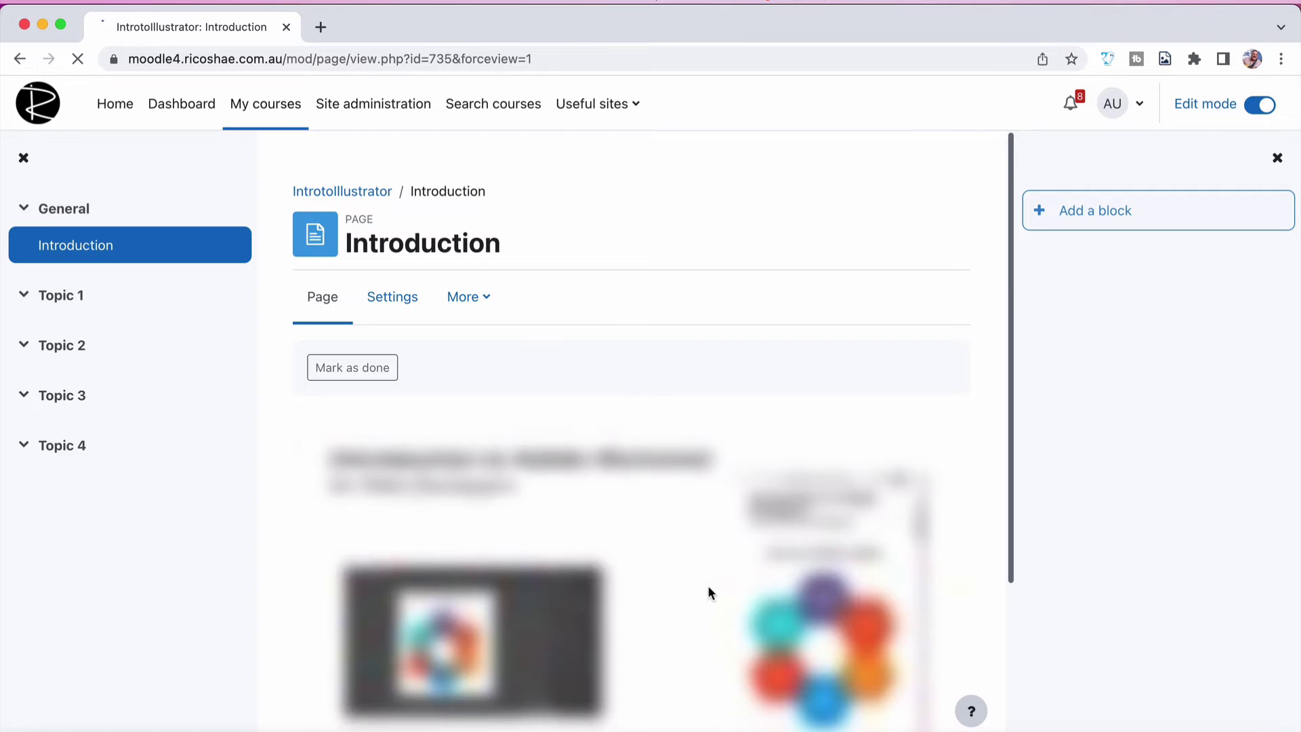
{"action": "scroll", "coordinate": [708, 593], "scroll_direction": "down", "scroll_amount": 3}
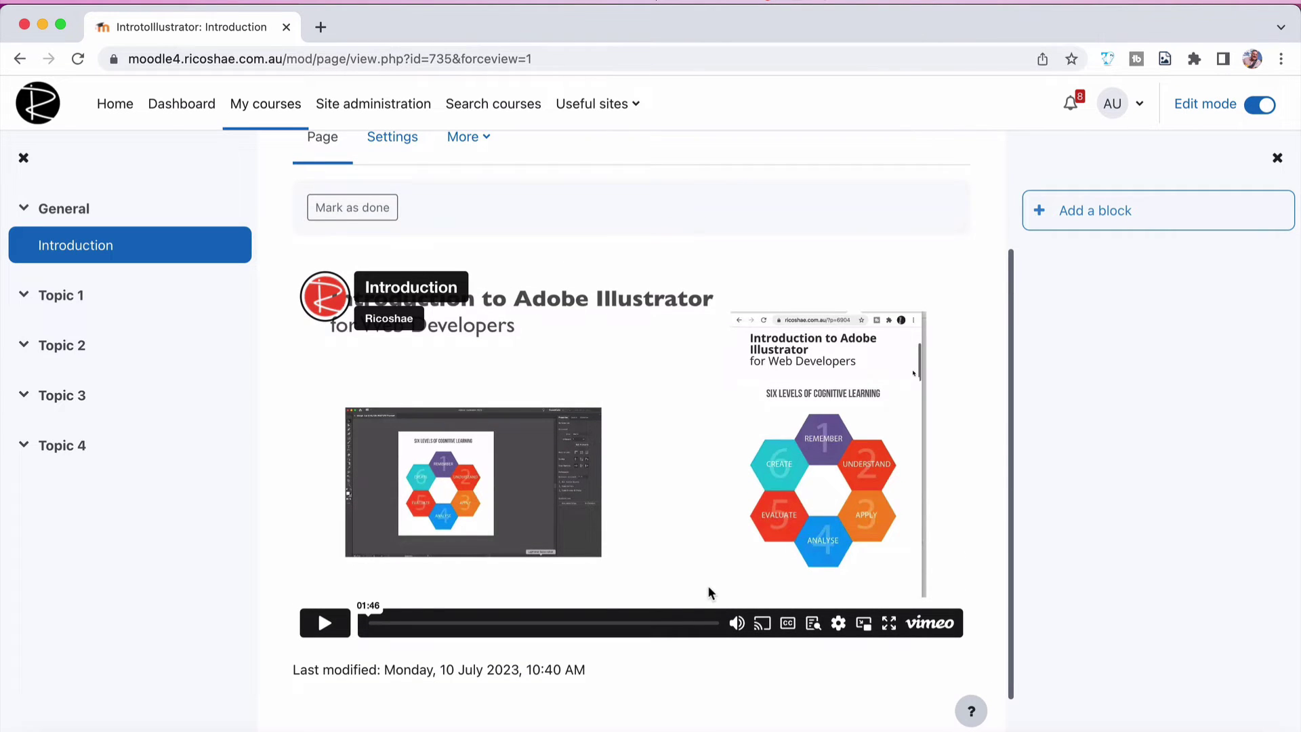
- Copy the domain moodle4.ricoshae.com.au from the Moodle page's address
{"action": "left_click_drag", "start_coordinate": [281, 59], "coordinate": [113, 59]}
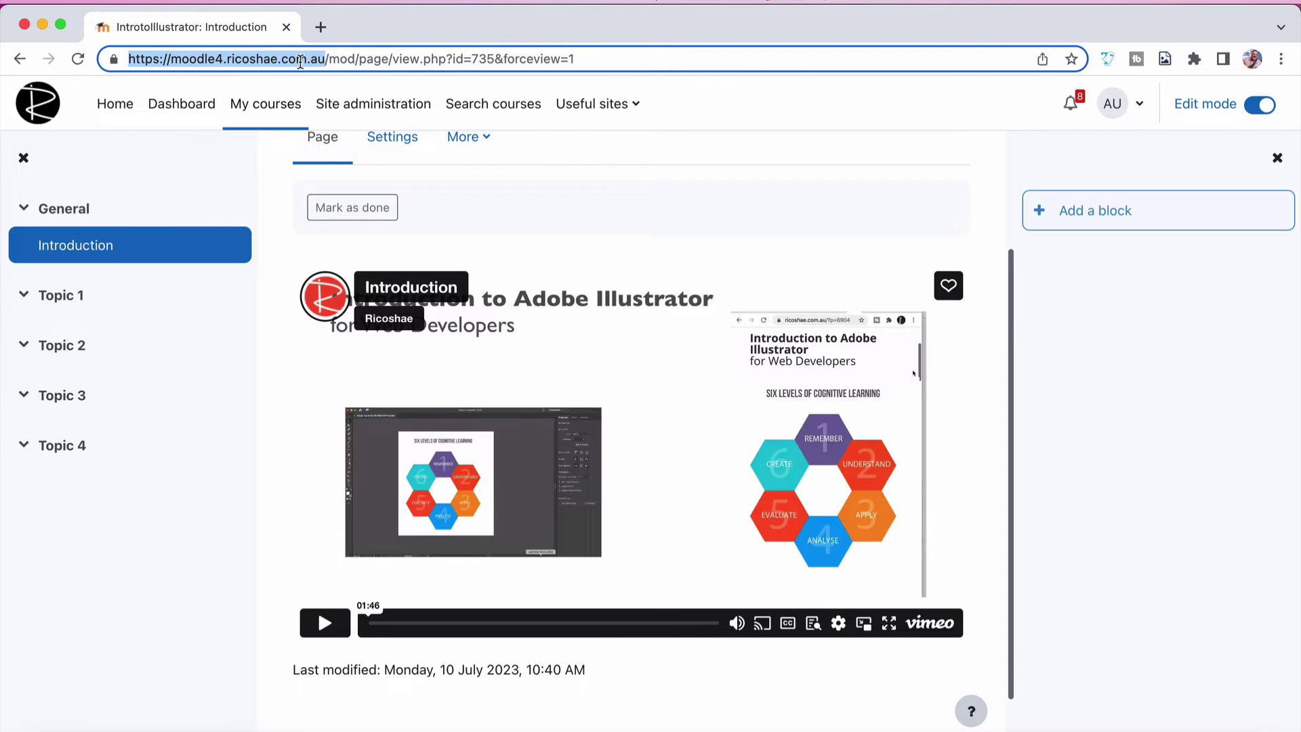
{"action": "left_click", "coordinate": [216, 59]}
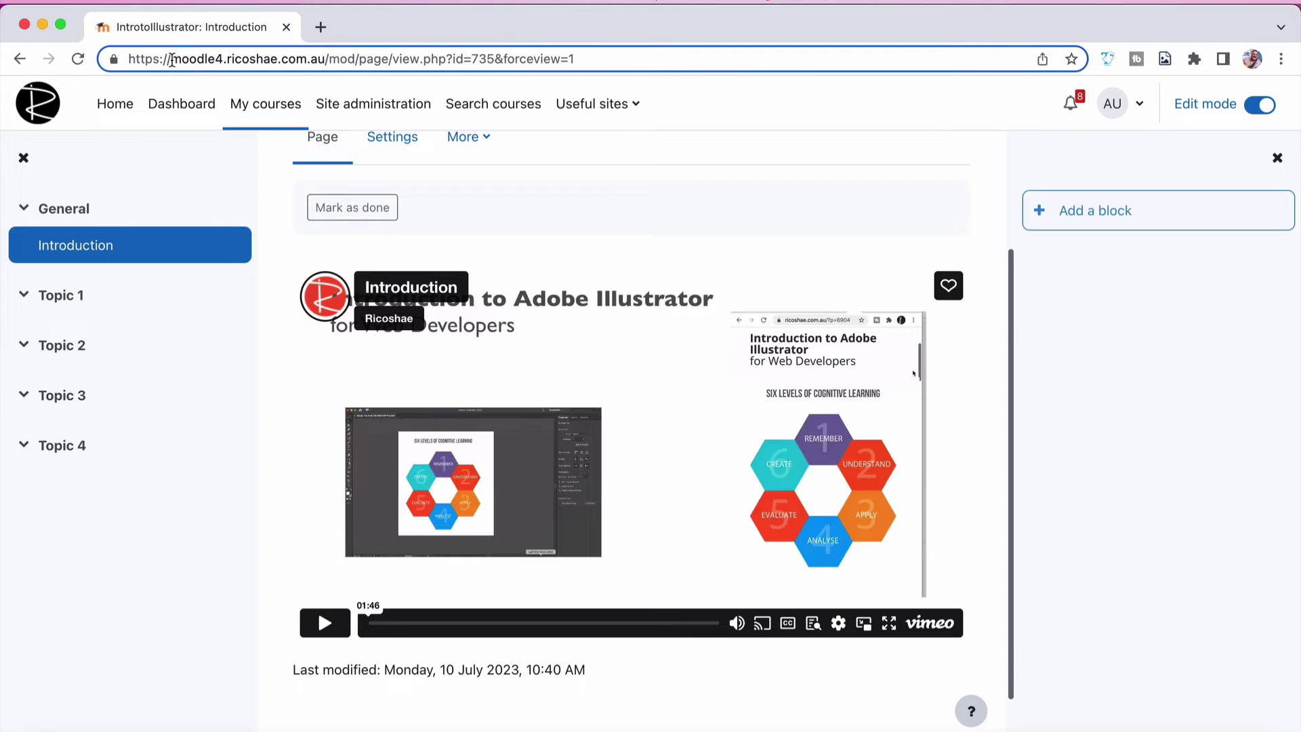
{"action": "left_click_drag", "start_coordinate": [171, 59], "coordinate": [322, 60]}
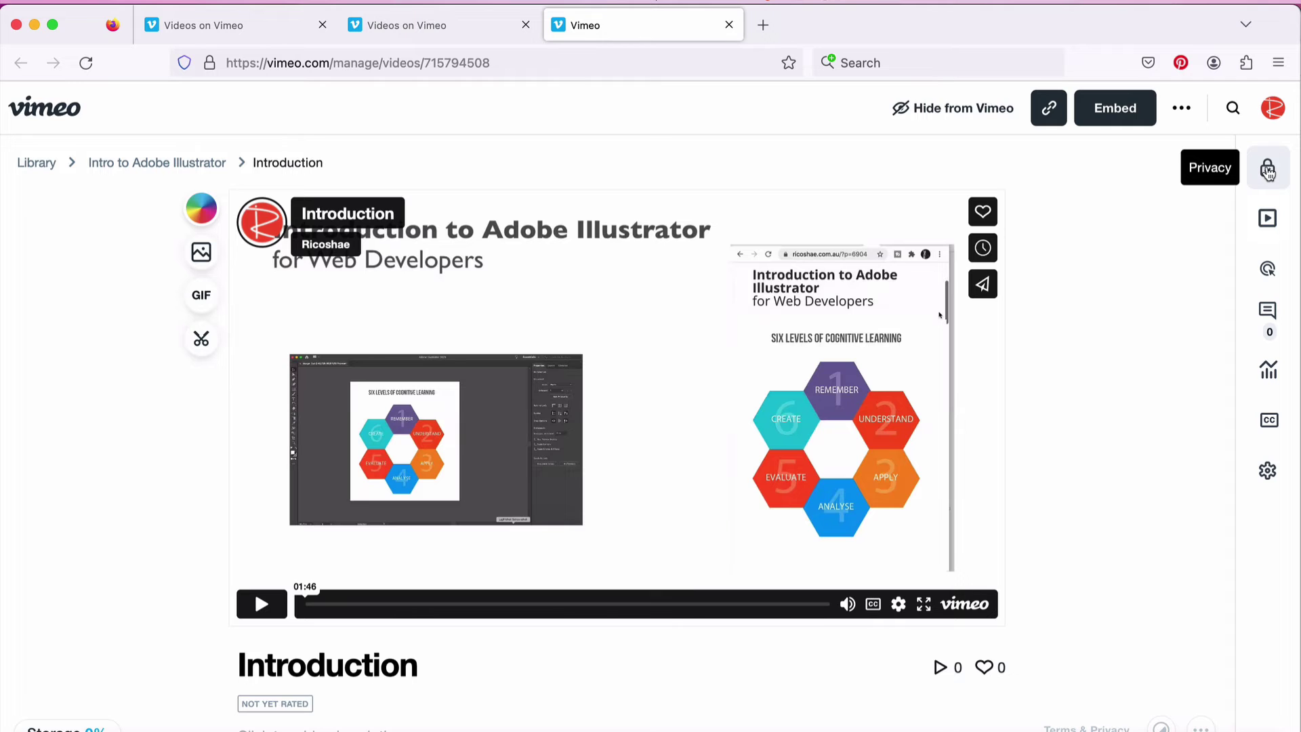
- In Vimeo's privacy settings for the Introduction video, try the domain moodle4.ricoshae.com.au as a specific embed domain, and clear the entry
{"action": "left_click", "coordinate": [1268, 171]}
{"action": "scroll", "coordinate": [1015, 274], "scroll_direction": "down", "scroll_amount": 5}
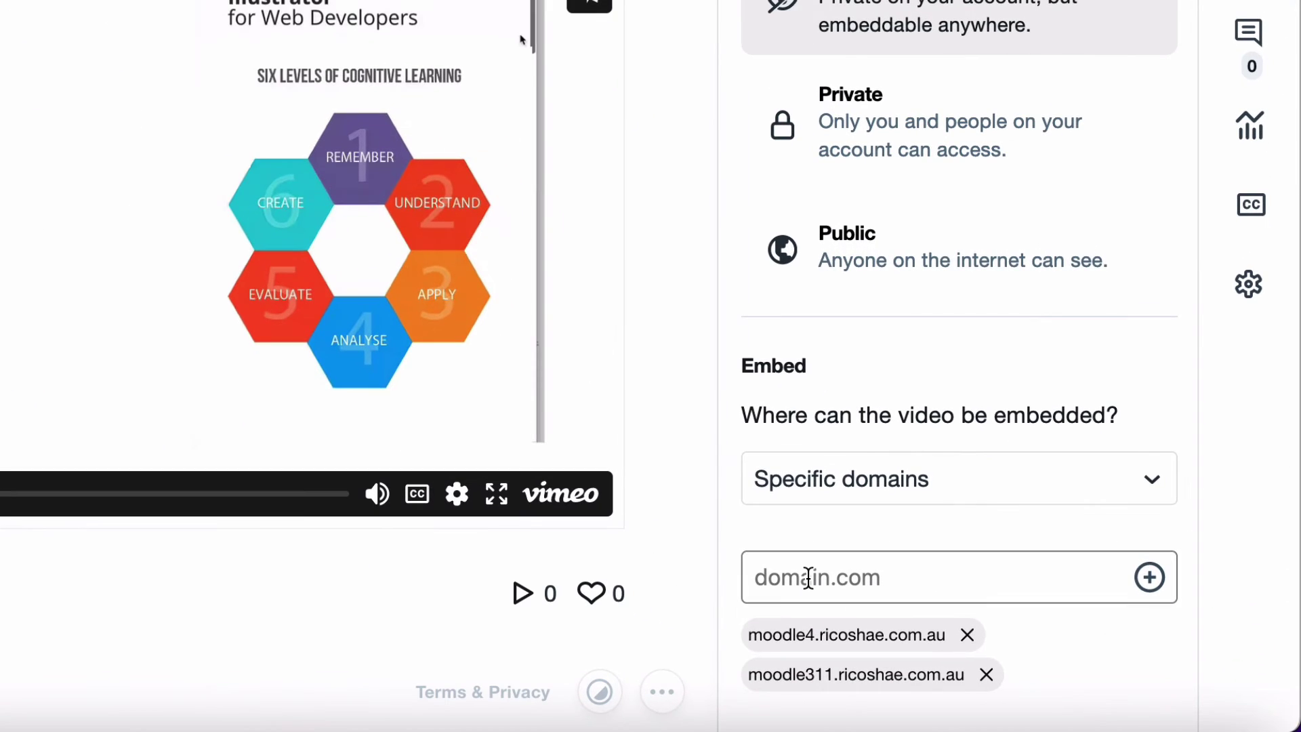
{"action": "left_click", "coordinate": [949, 645]}
{"action": "key", "text": "super+v"}
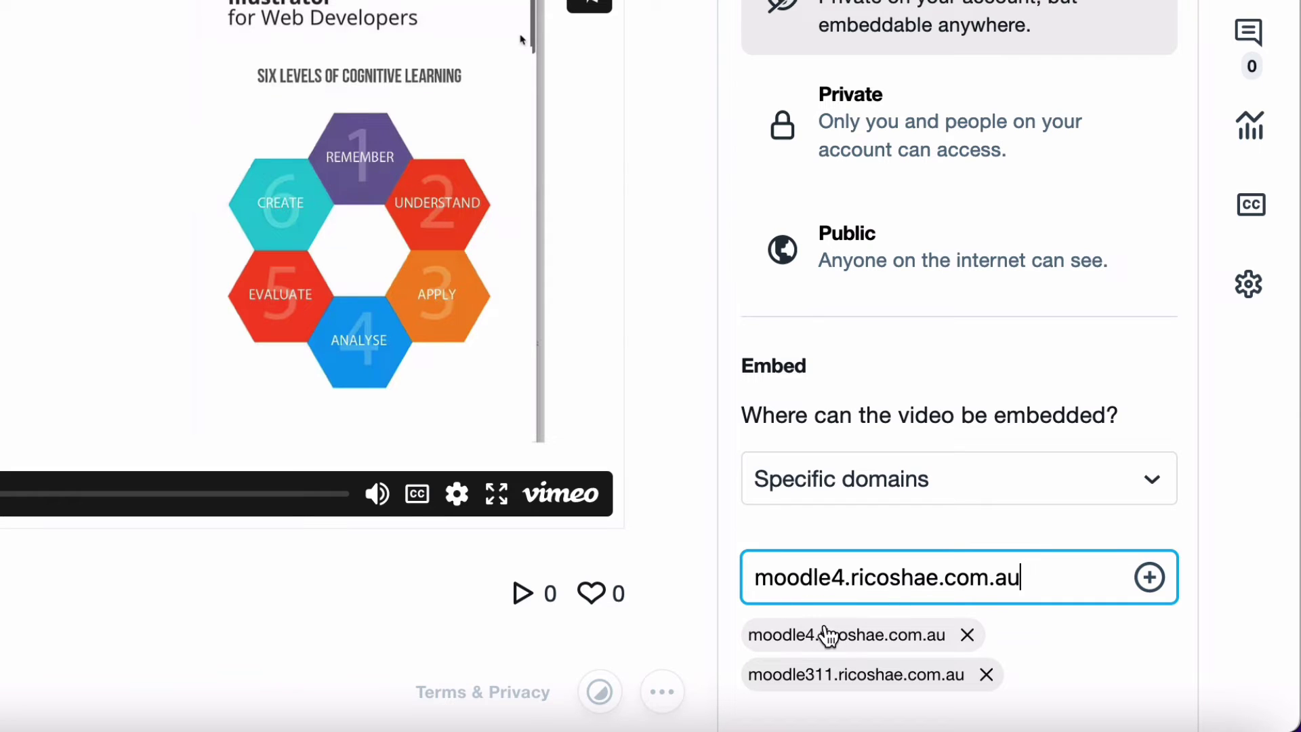
{"action": "triple_click", "coordinate": [748, 576]}
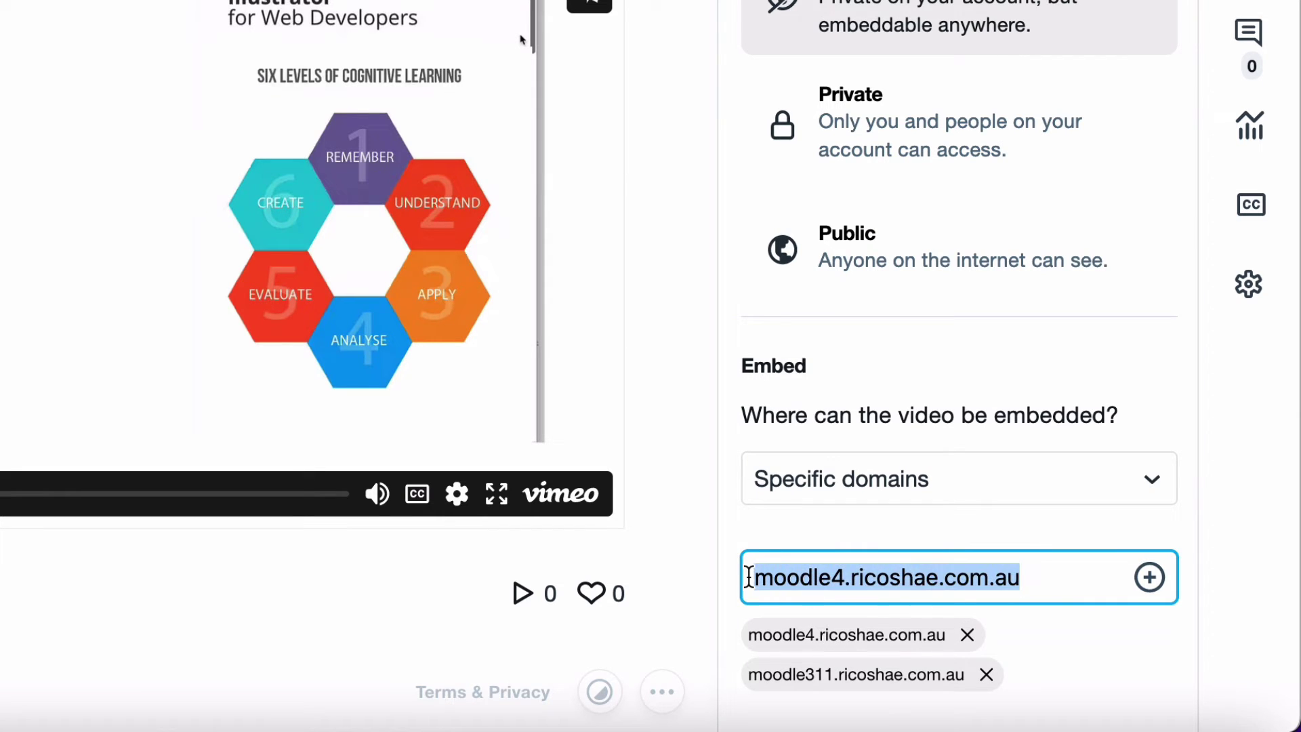
{"action": "key", "text": "BackSpace"}
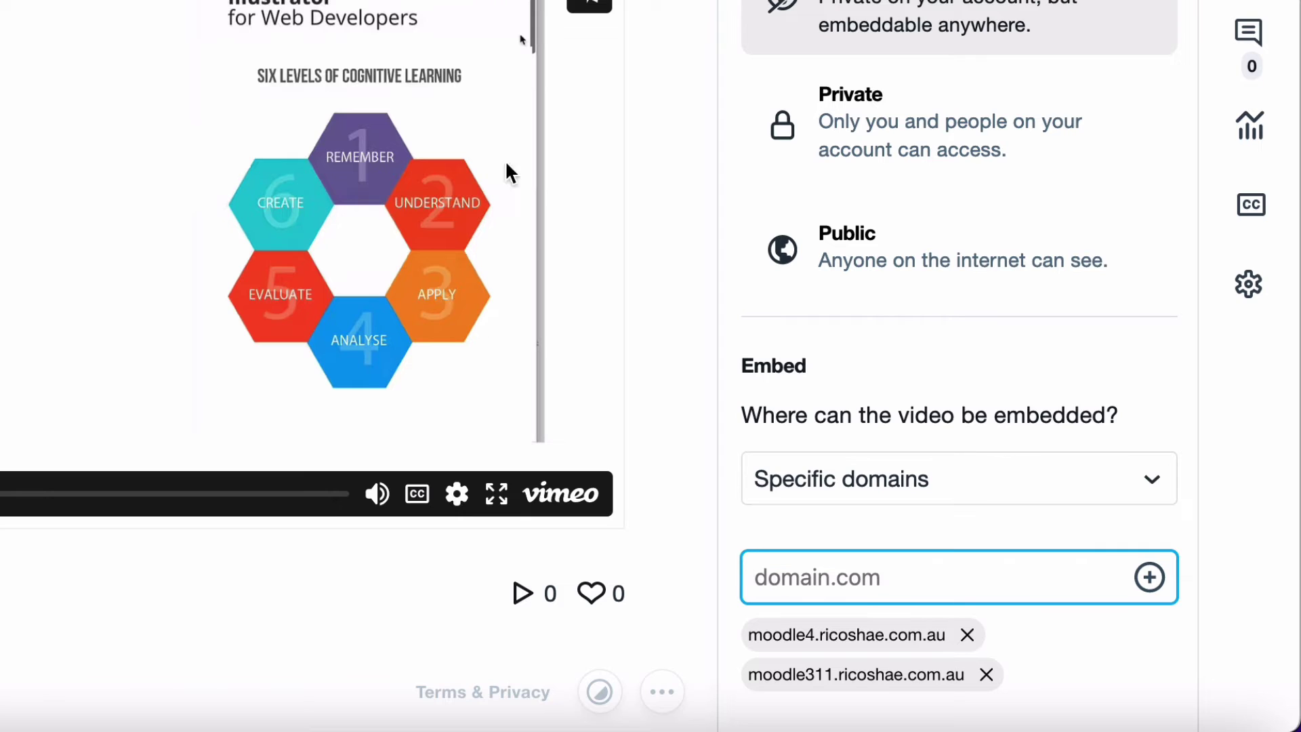
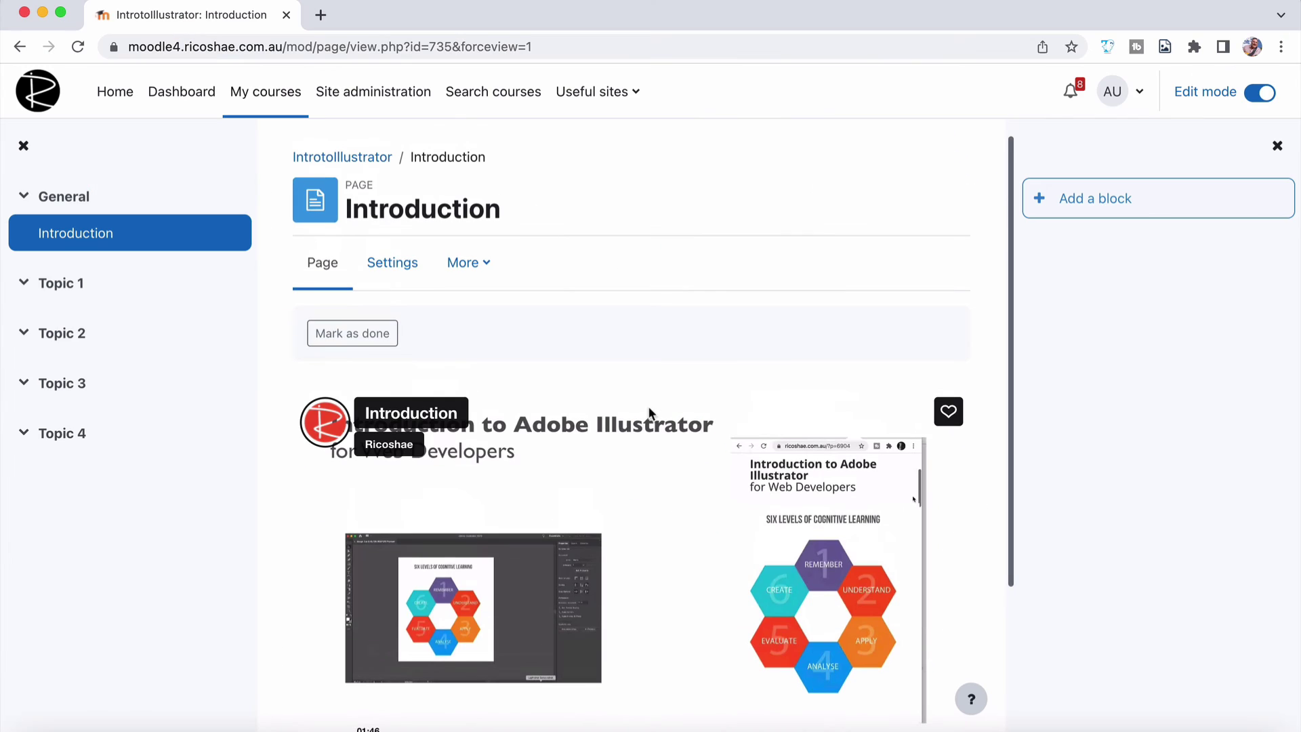
- Switch from the Moodle page to the Introduction video's player settings in Vimeo and hide all video details
{"action": "scroll", "coordinate": [649, 412], "scroll_direction": "down", "scroll_amount": 5}
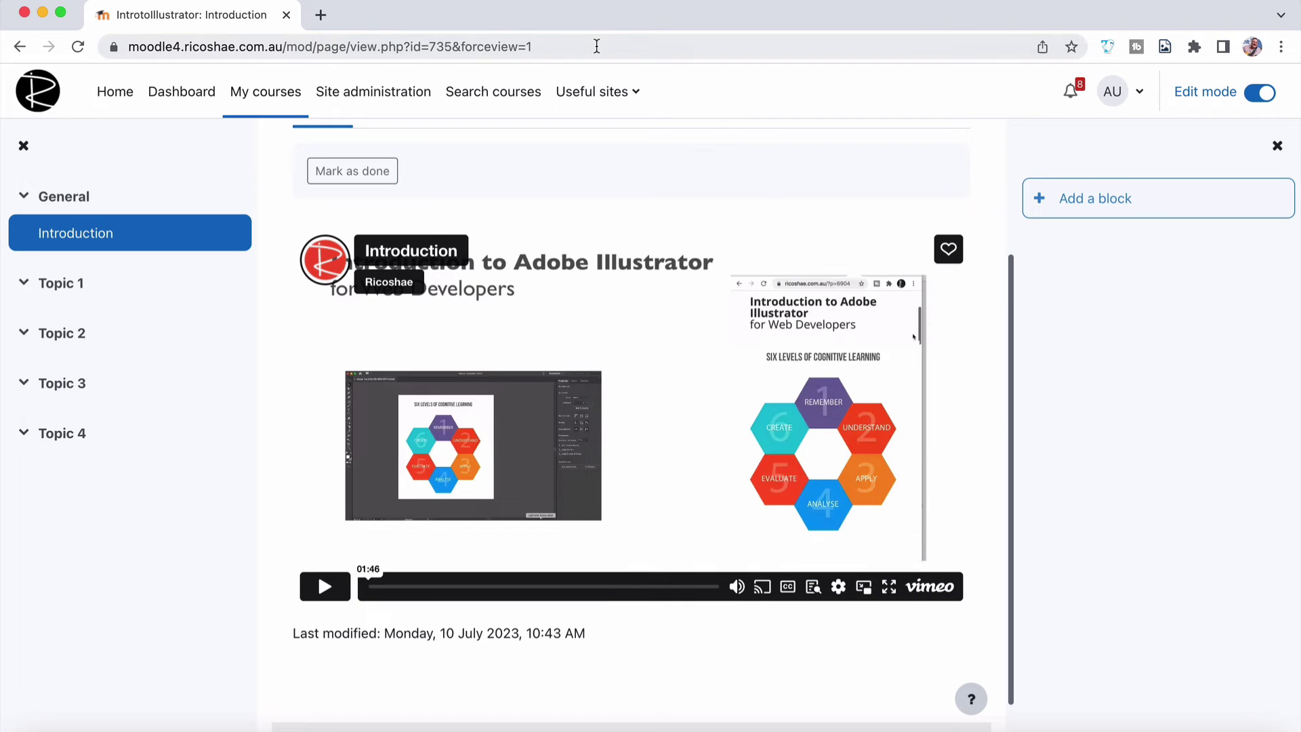
{"action": "key", "text": "super+Tab"}
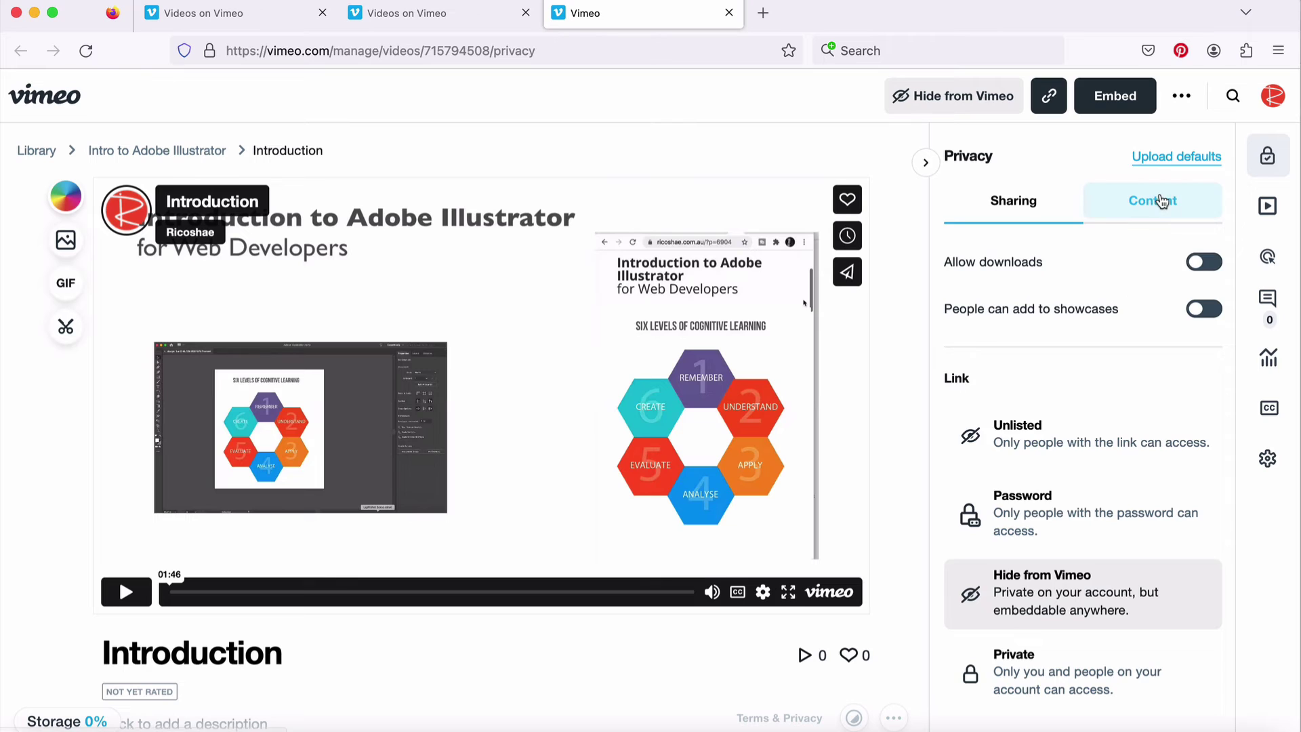
{"action": "left_click", "coordinate": [1268, 210]}
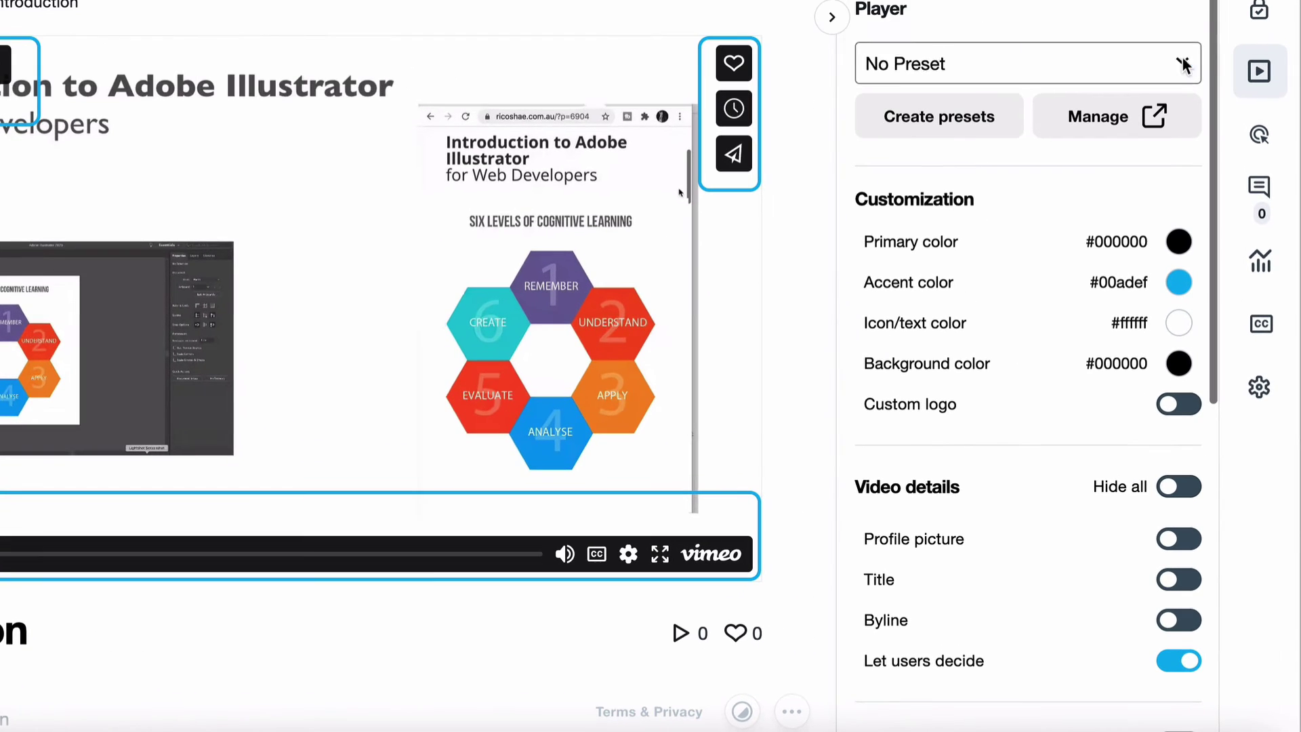
{"action": "left_click", "coordinate": [1206, 197]}
{"action": "left_click", "coordinate": [1150, 160]}
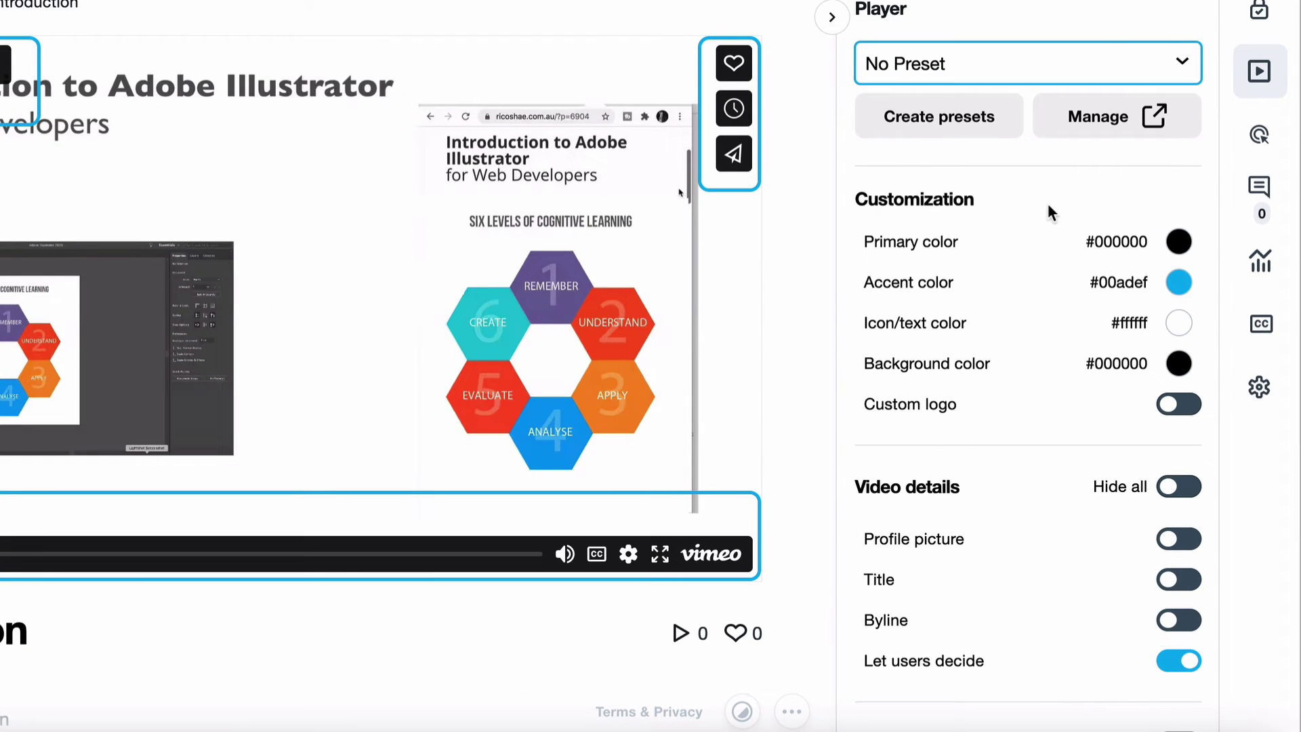
{"action": "scroll", "coordinate": [1043, 275], "scroll_direction": "down", "scroll_amount": 5}
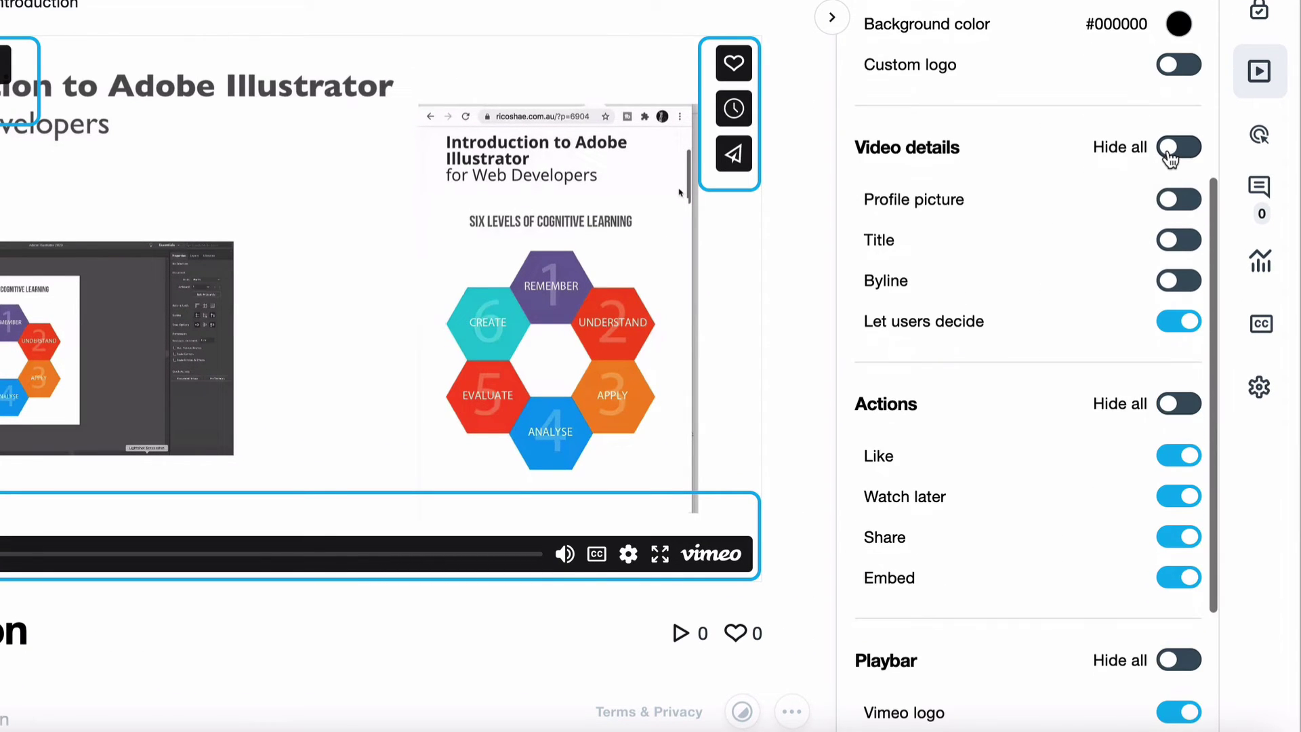
{"action": "left_click", "coordinate": [1170, 156]}
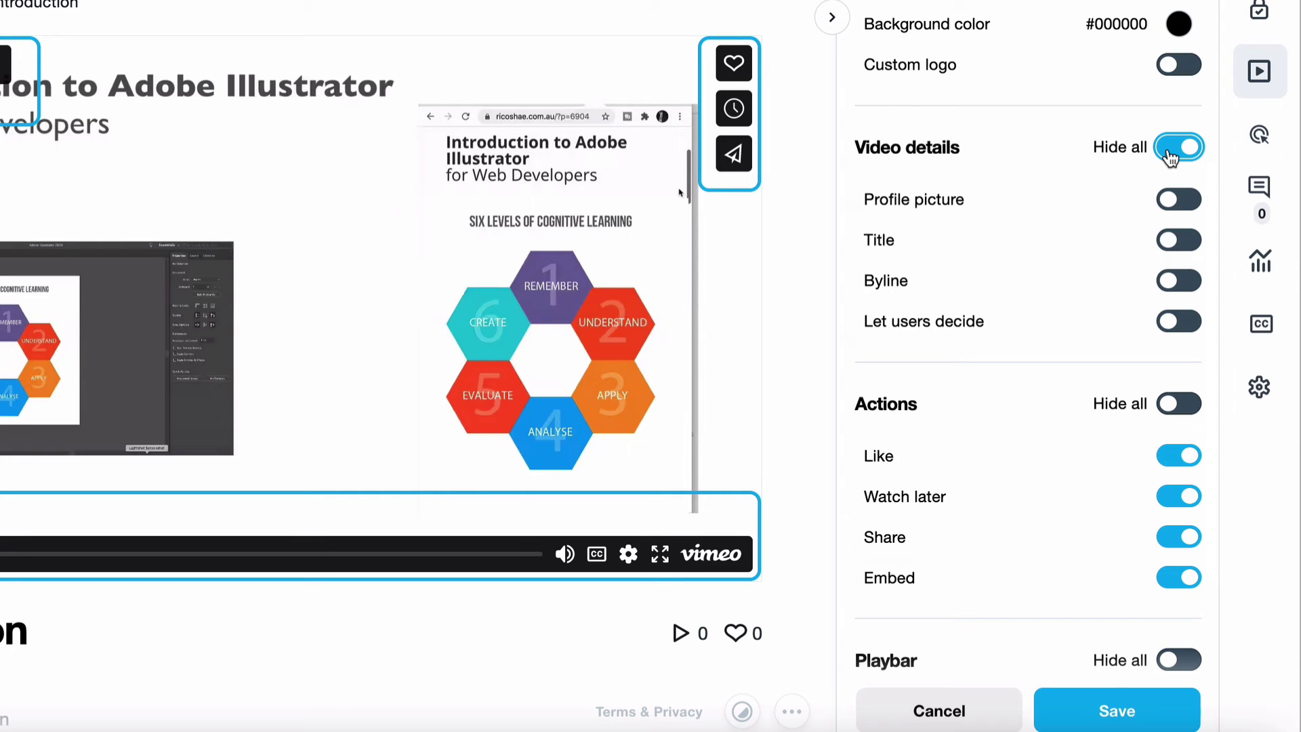
- Hide all player actions and turn off the Vimeo logo and Picture-in-Picture on the playbar, leaving Full screen enabled
{"action": "scroll", "coordinate": [1041, 410], "scroll_direction": "down", "scroll_amount": 2}
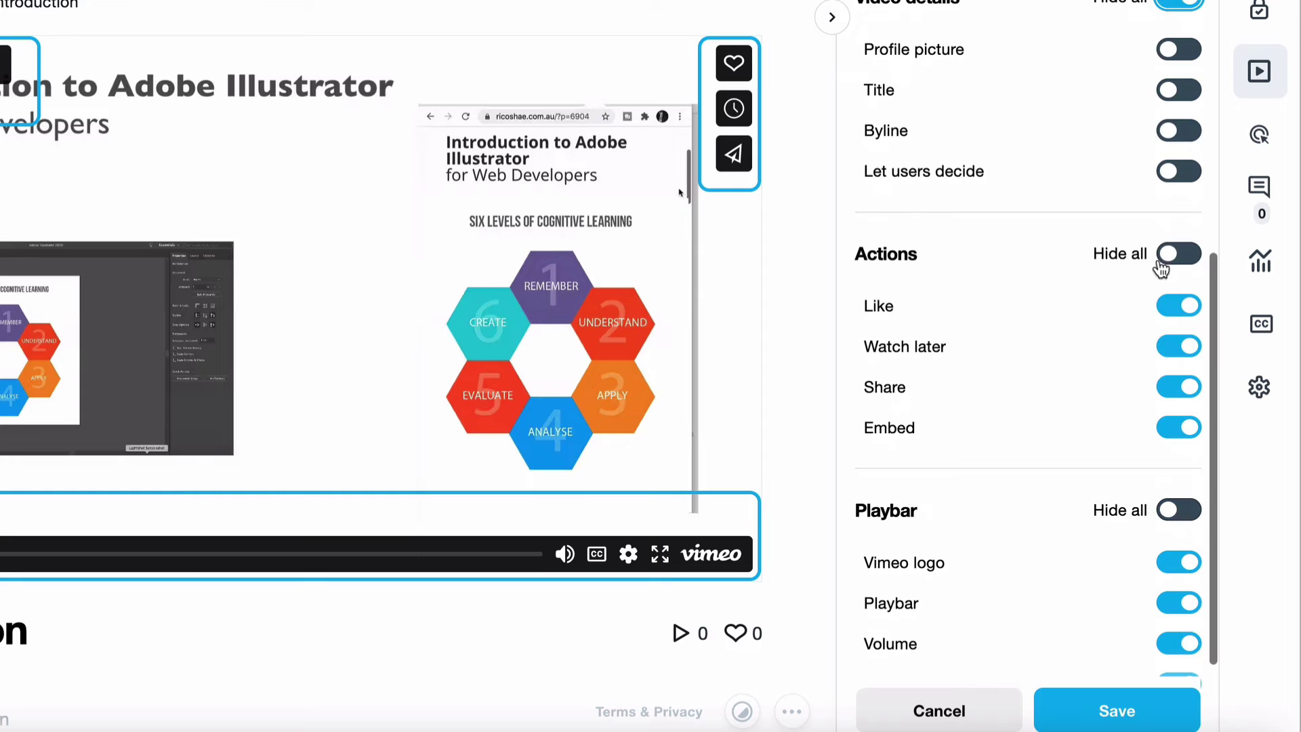
{"action": "left_click", "coordinate": [1171, 256]}
{"action": "scroll", "coordinate": [1066, 315], "scroll_direction": "down", "scroll_amount": 2}
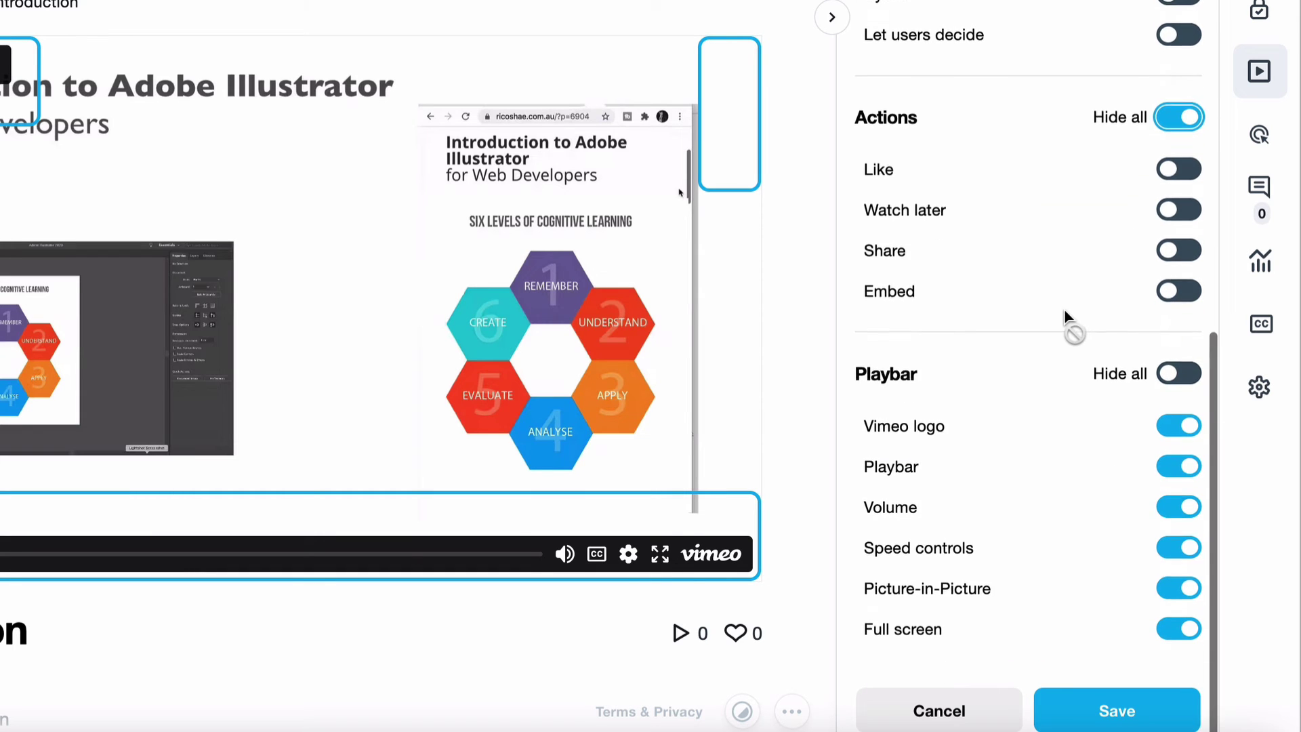
{"action": "left_click", "coordinate": [1172, 431]}
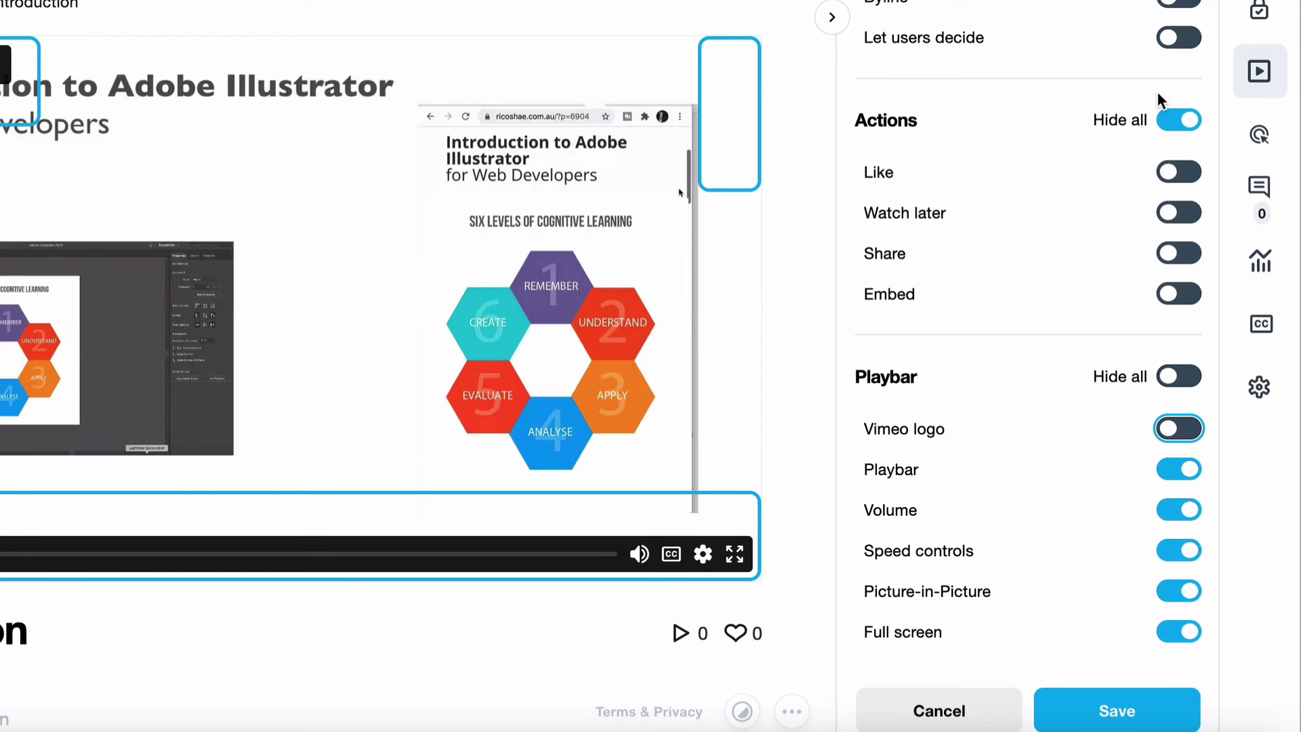
{"action": "left_click", "coordinate": [1167, 122]}
{"action": "left_click", "coordinate": [1167, 122]}
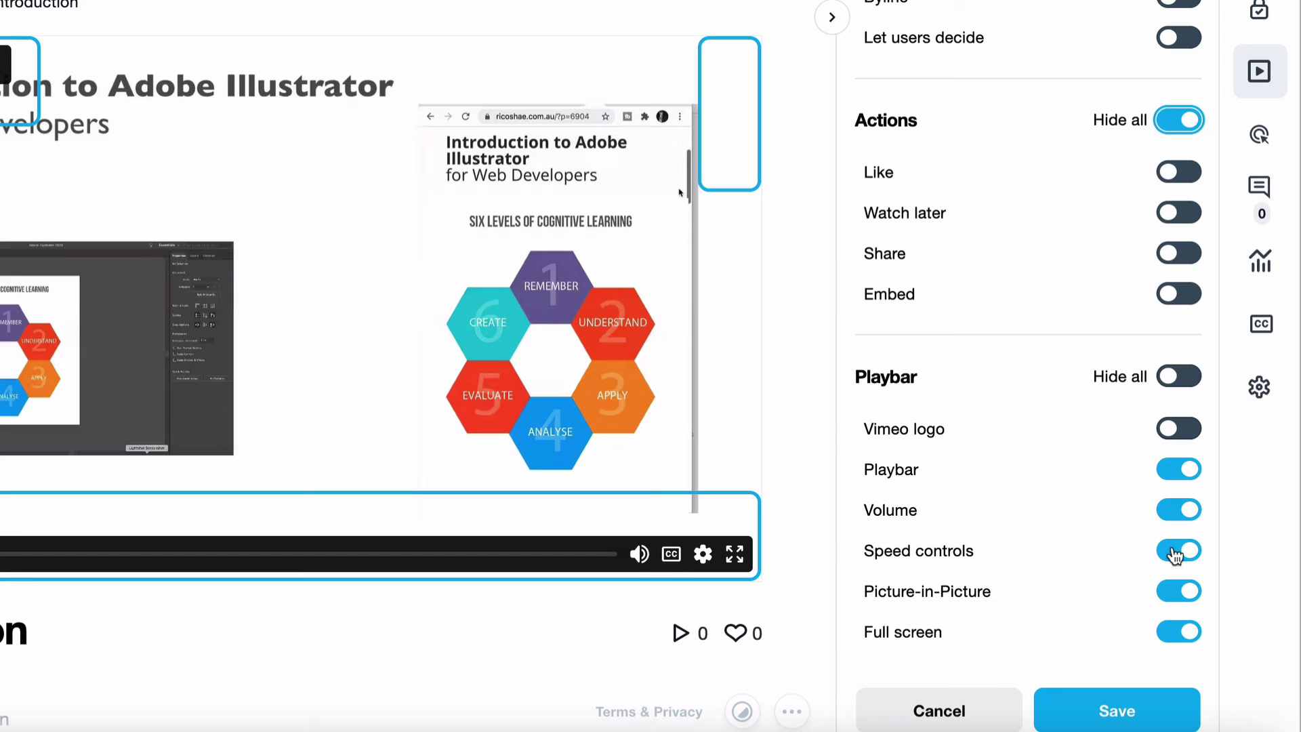
{"action": "left_click", "coordinate": [1167, 596]}
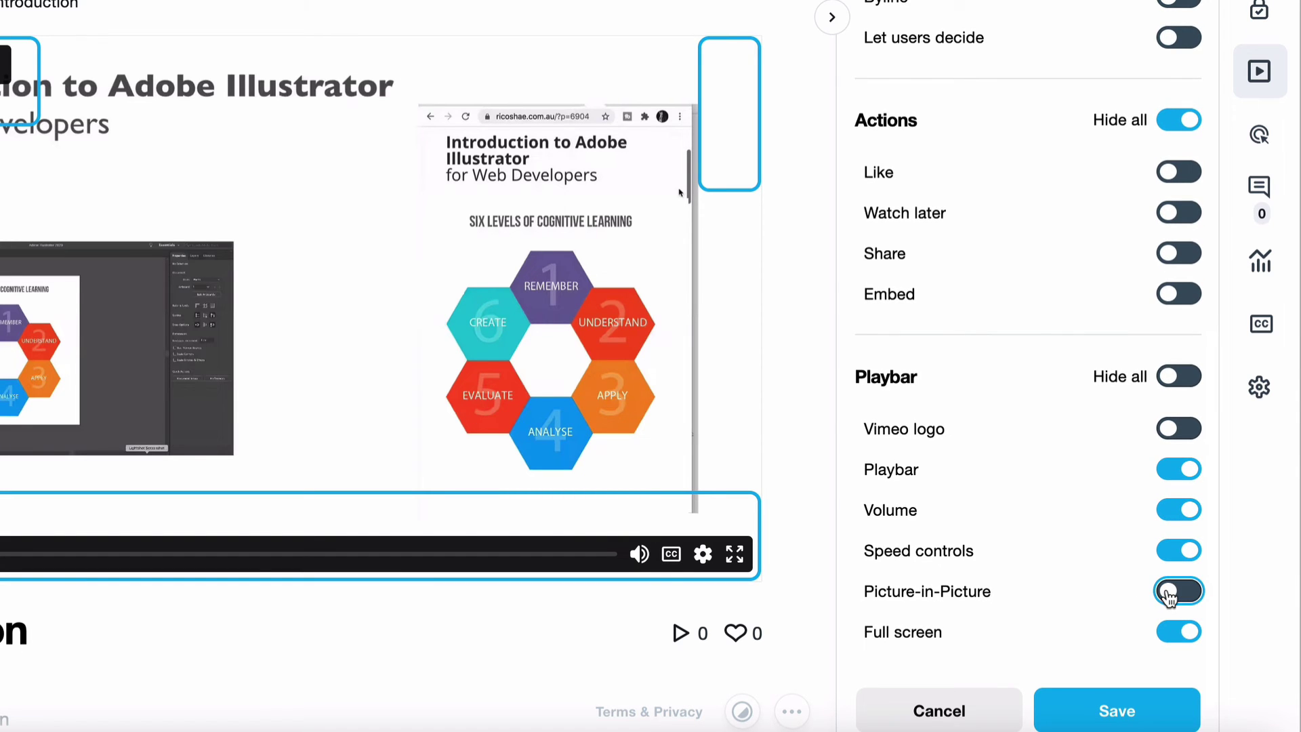
{"action": "left_click", "coordinate": [1175, 636]}
{"action": "left_click", "coordinate": [1178, 634]}
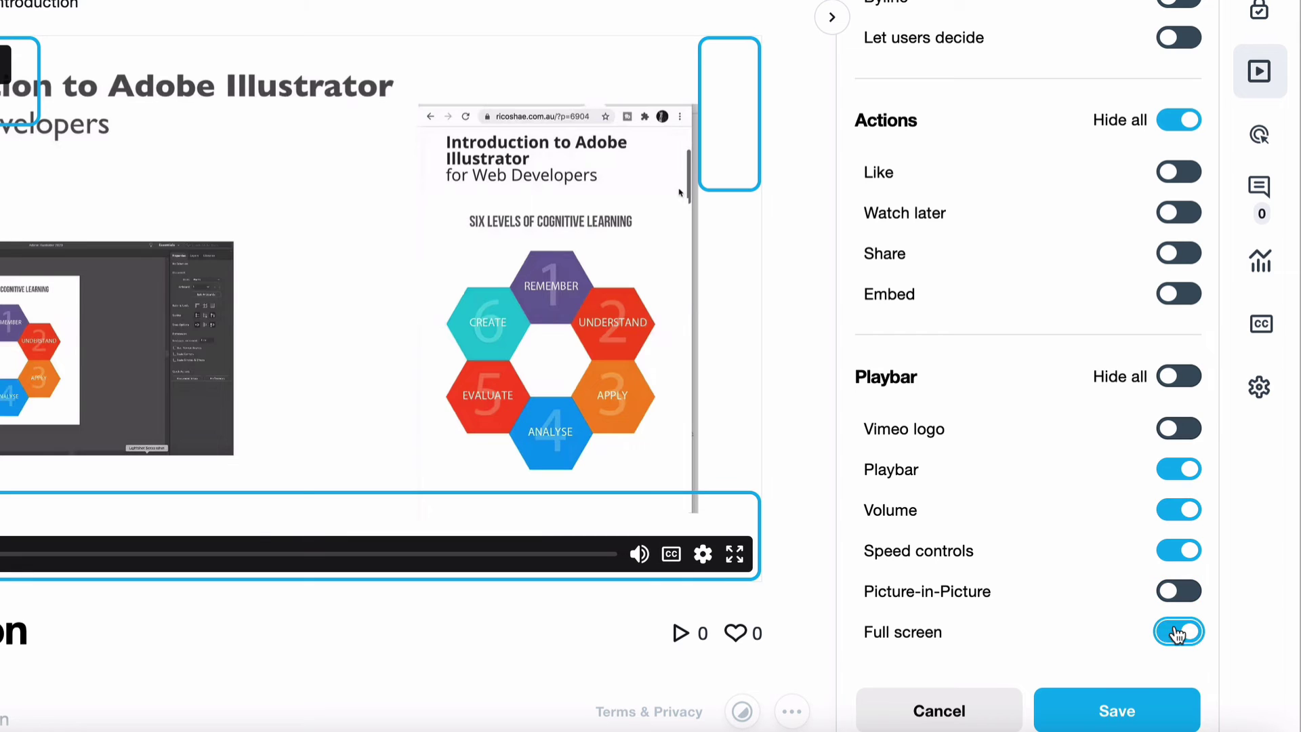
- Try showing the video details again by disabling their Hide all option, and re-enable it
{"action": "scroll", "coordinate": [1068, 499], "scroll_direction": "up", "scroll_amount": 5}
{"action": "scroll", "coordinate": [1068, 495], "scroll_direction": "up", "scroll_amount": 3}
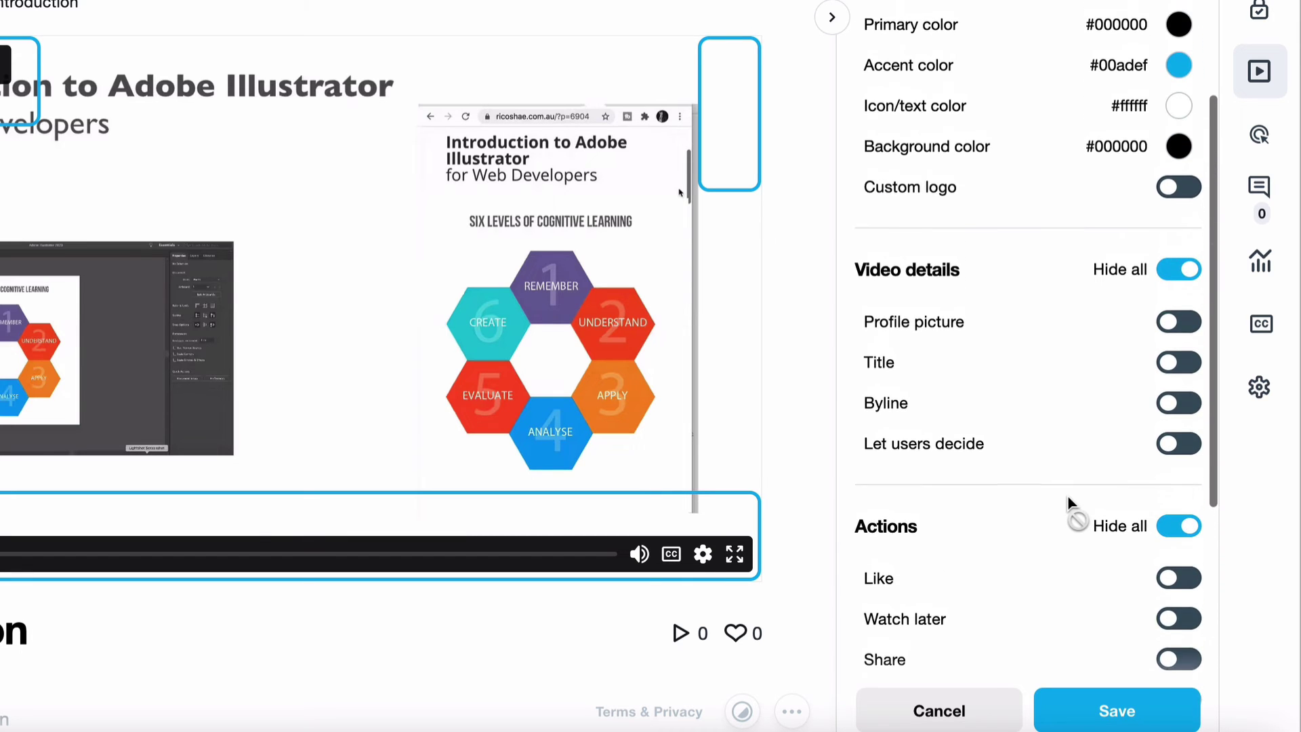
{"action": "left_click", "coordinate": [1175, 297]}
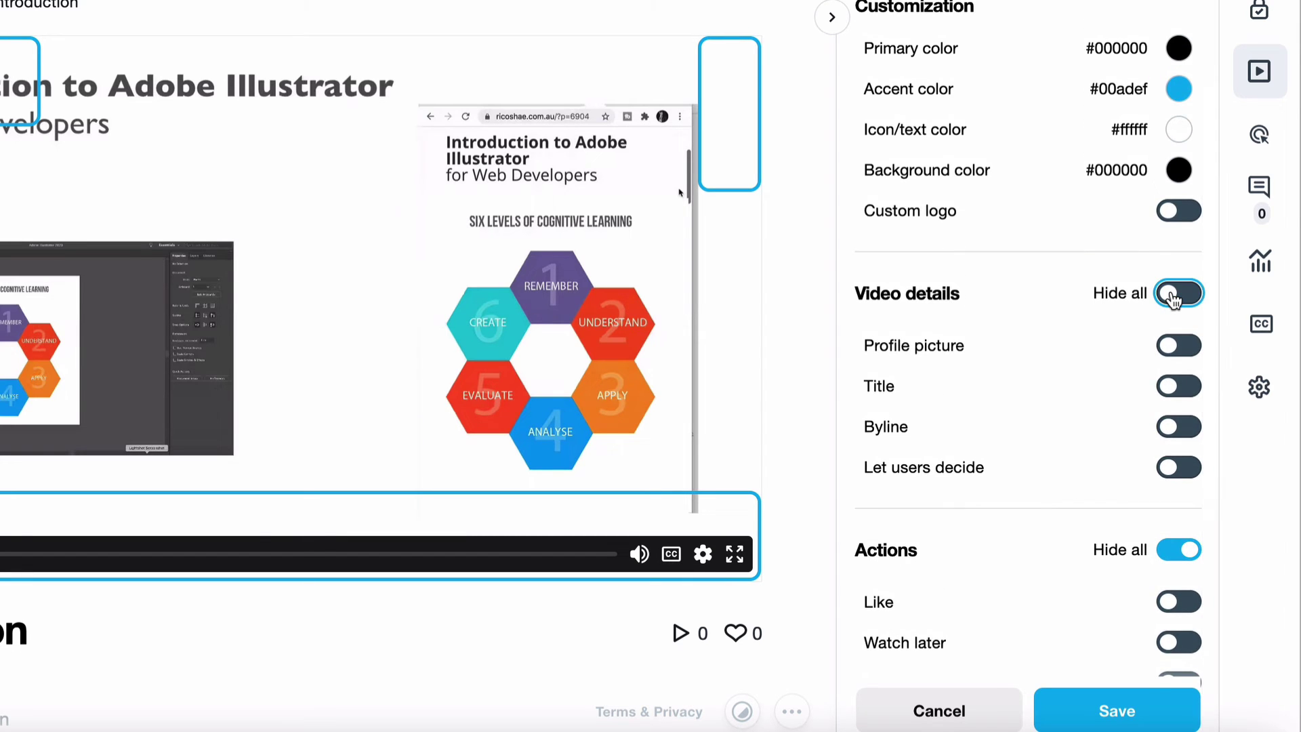
{"action": "left_click", "coordinate": [1093, 294]}
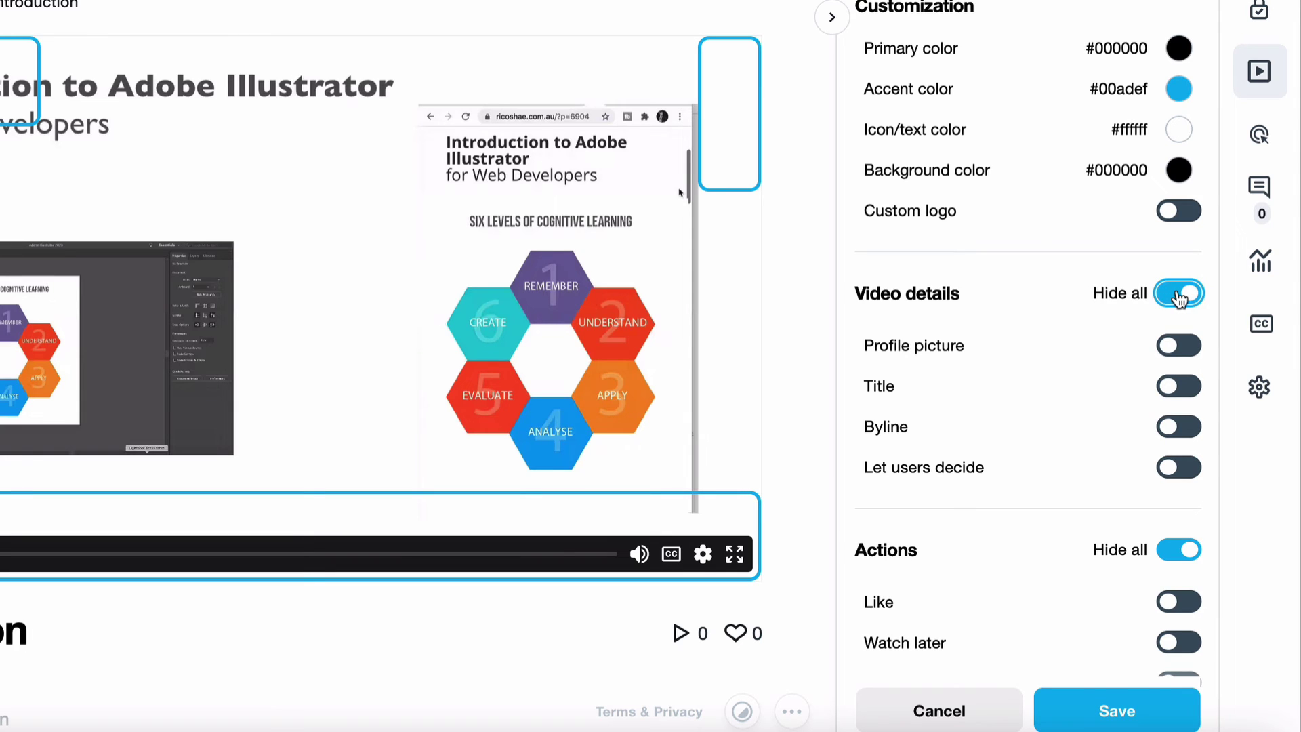
{"action": "left_click", "coordinate": [1179, 297]}
{"action": "left_click", "coordinate": [1179, 296]}
{"action": "scroll", "coordinate": [1000, 203], "scroll_direction": "up", "scroll_amount": 2}
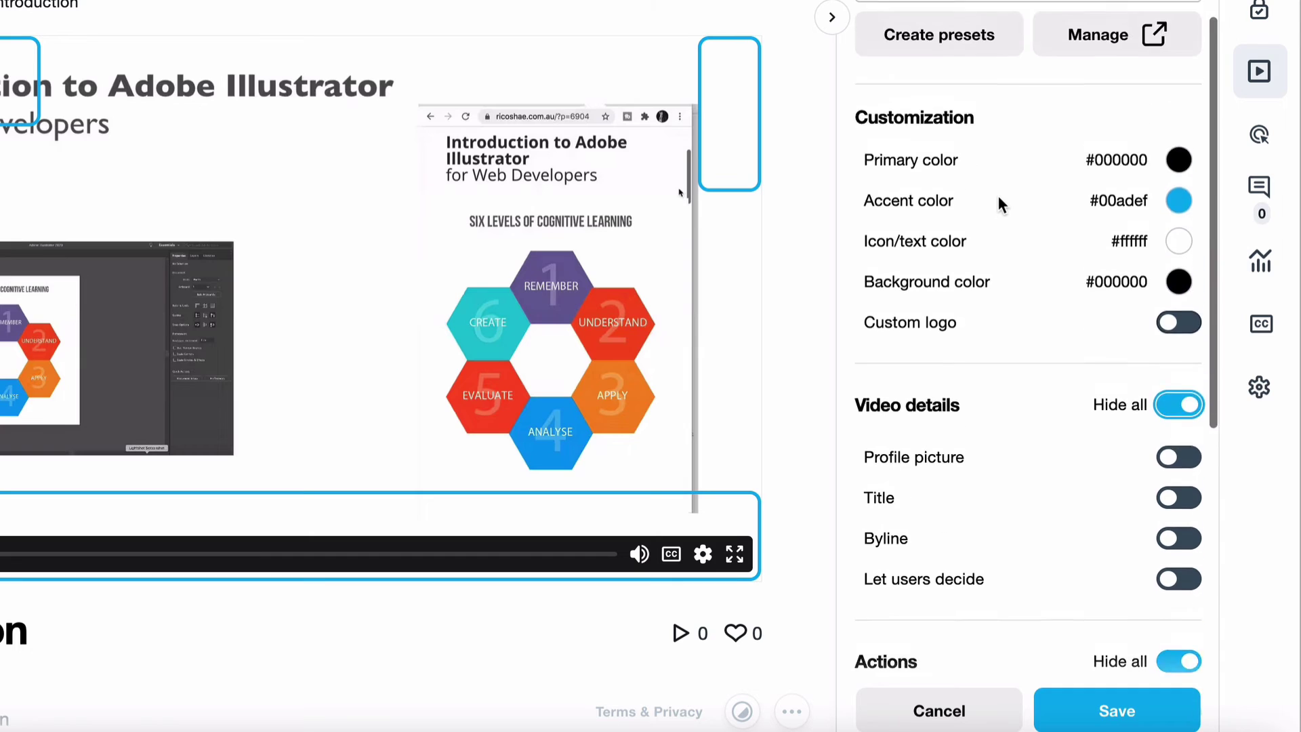
{"action": "scroll", "coordinate": [998, 201], "scroll_direction": "down", "scroll_amount": 1}
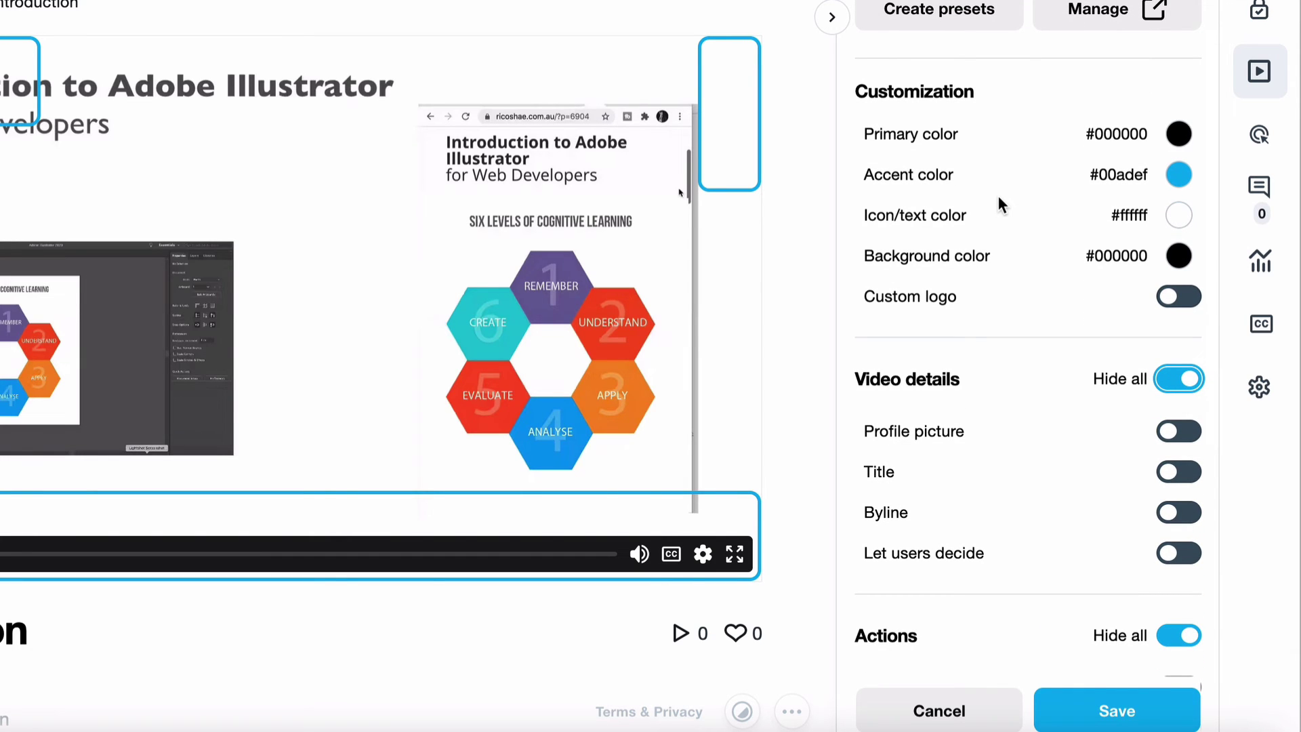
- Save the Vimeo player settings, switch to Moodle and reload the Introduction page to check the embedded video
{"action": "left_click", "coordinate": [1101, 711]}
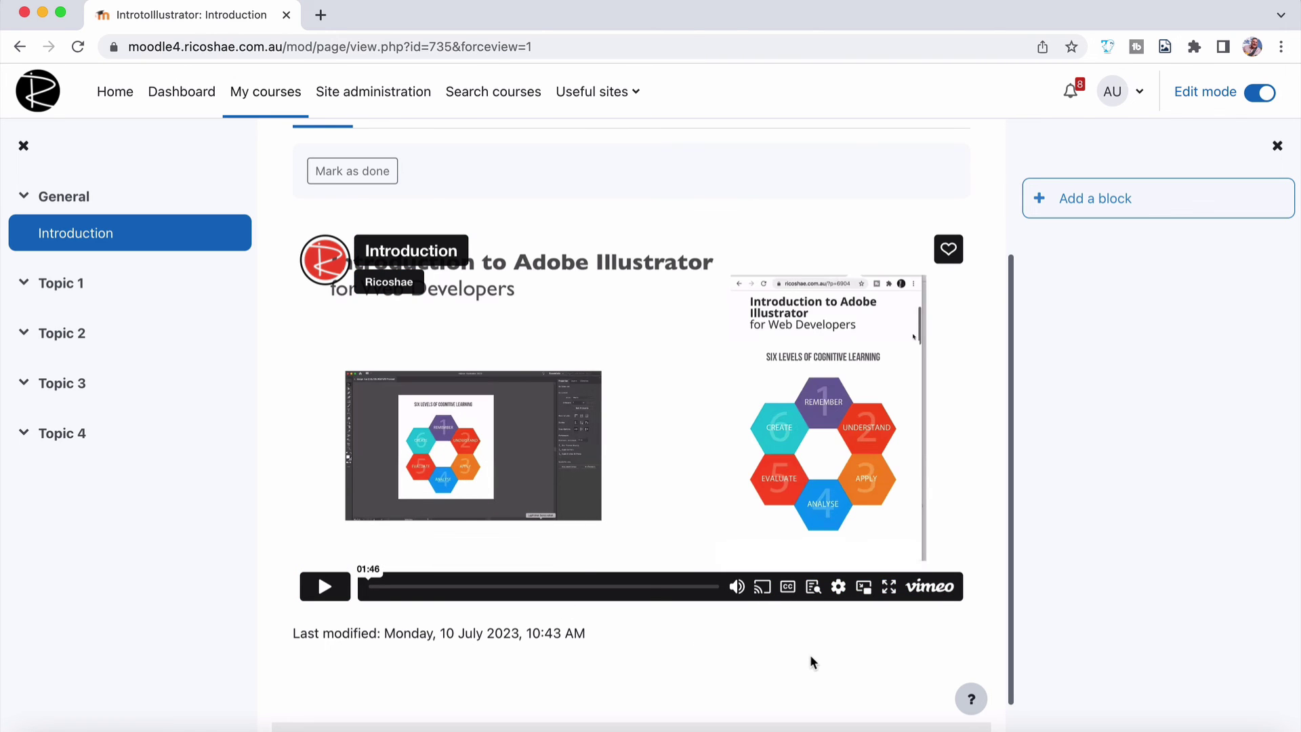
{"action": "key", "text": "super+r"}
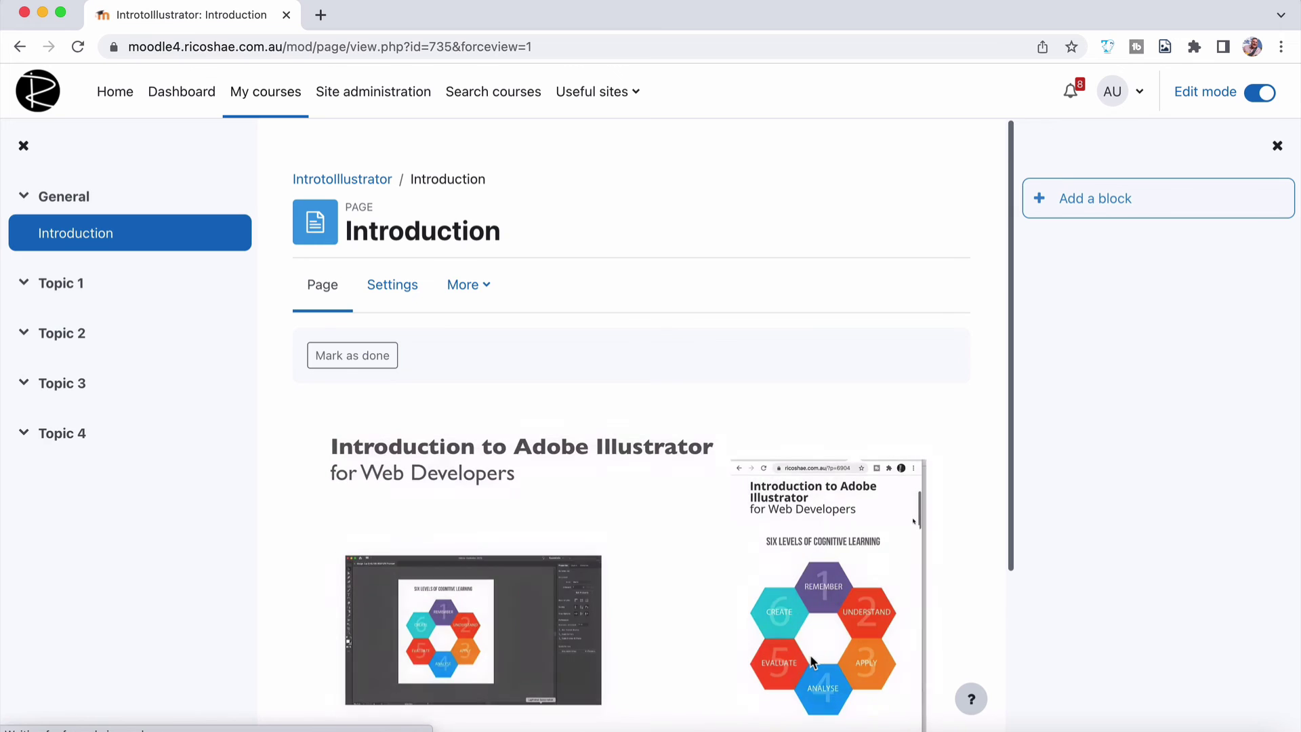
{"action": "scroll", "coordinate": [811, 655], "scroll_direction": "down", "scroll_amount": 5}
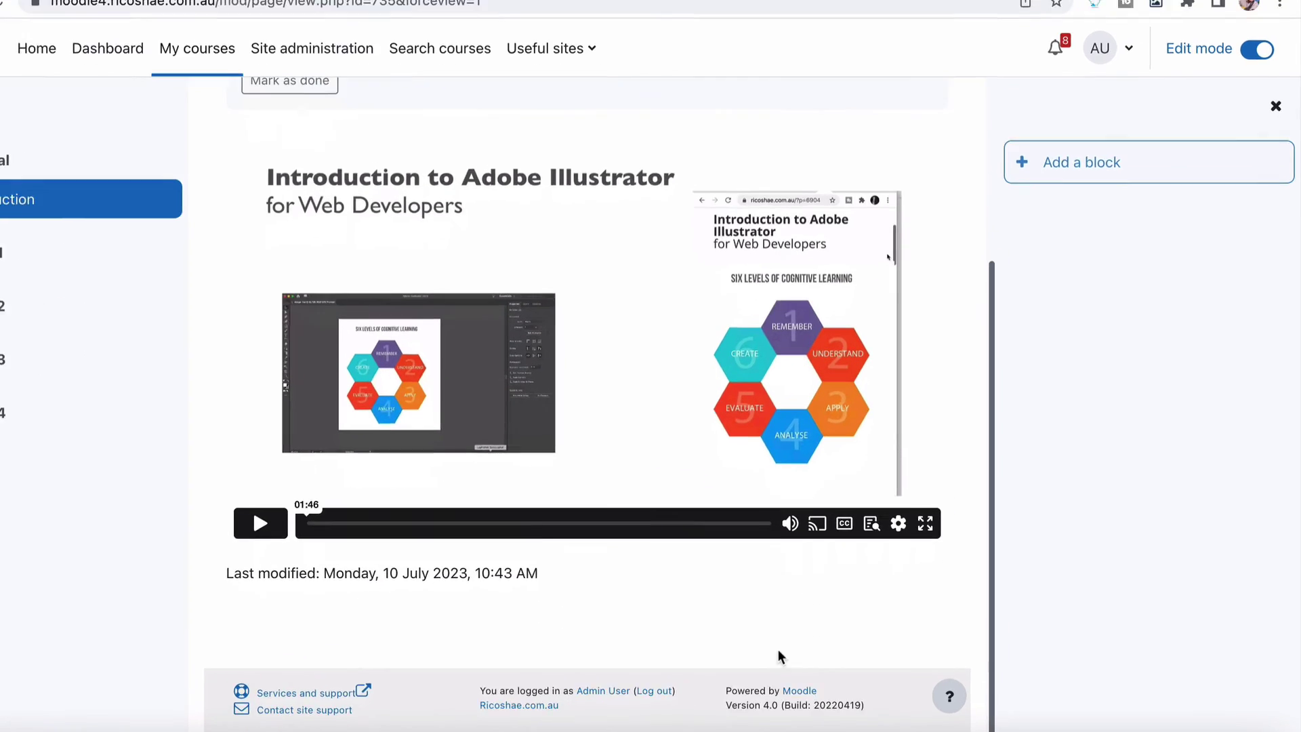
- Play the embedded Introduction video, view it in full screen and return to the normal page view
{"action": "scroll", "coordinate": [264, 189], "scroll_direction": "up", "scroll_amount": 1}
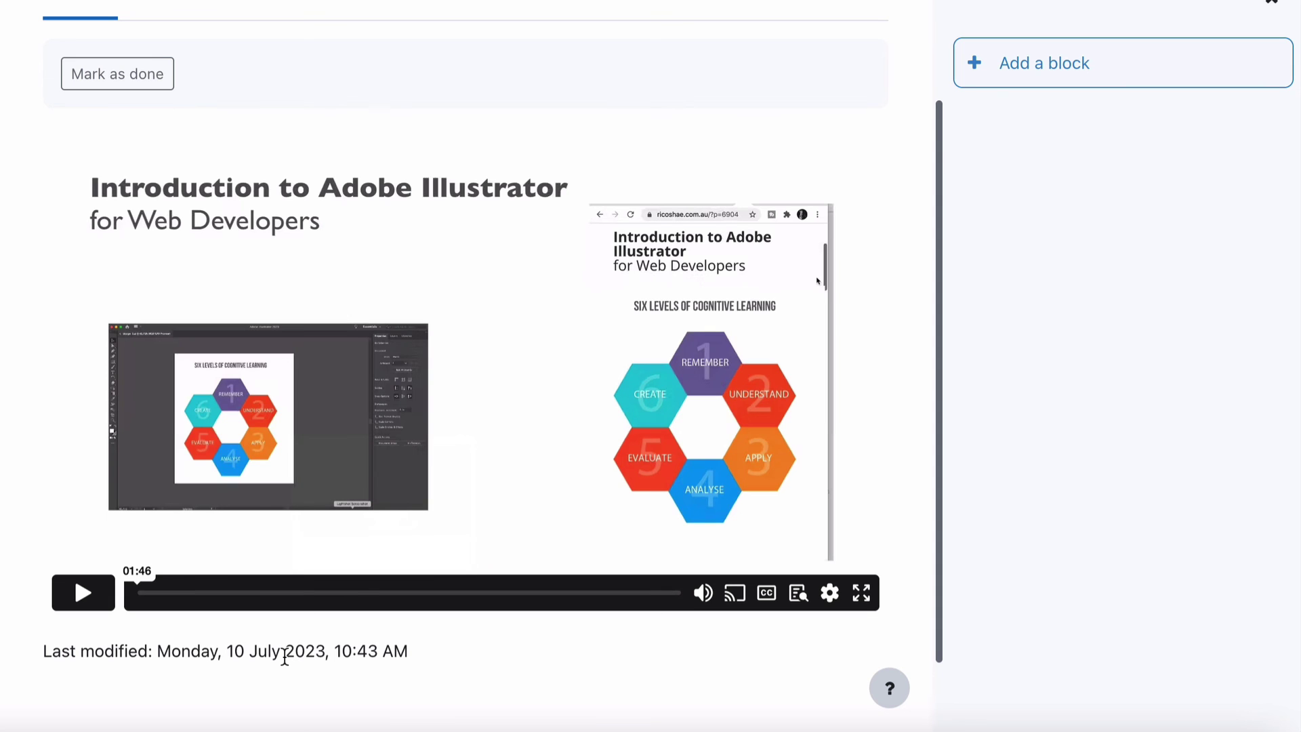
{"action": "left_click", "coordinate": [78, 600]}
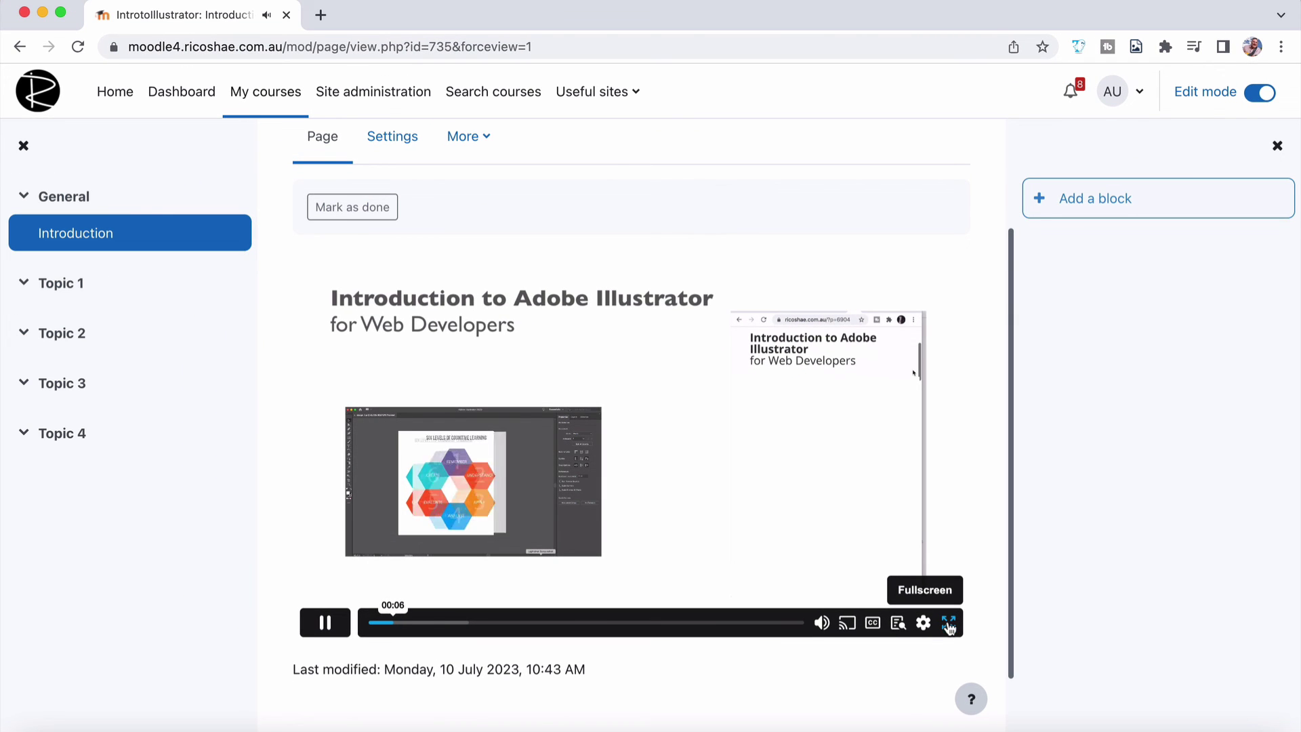
{"action": "left_click", "coordinate": [949, 624]}
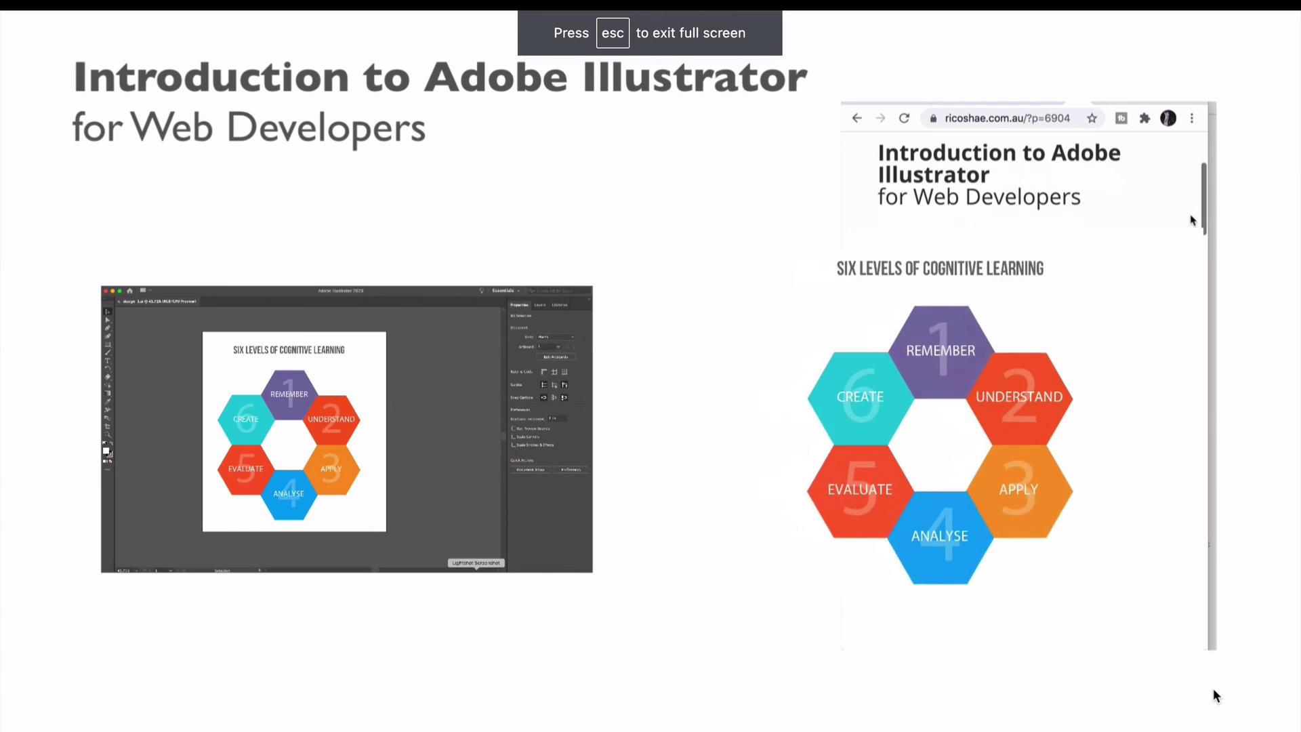
{"action": "key", "text": "Escape"}
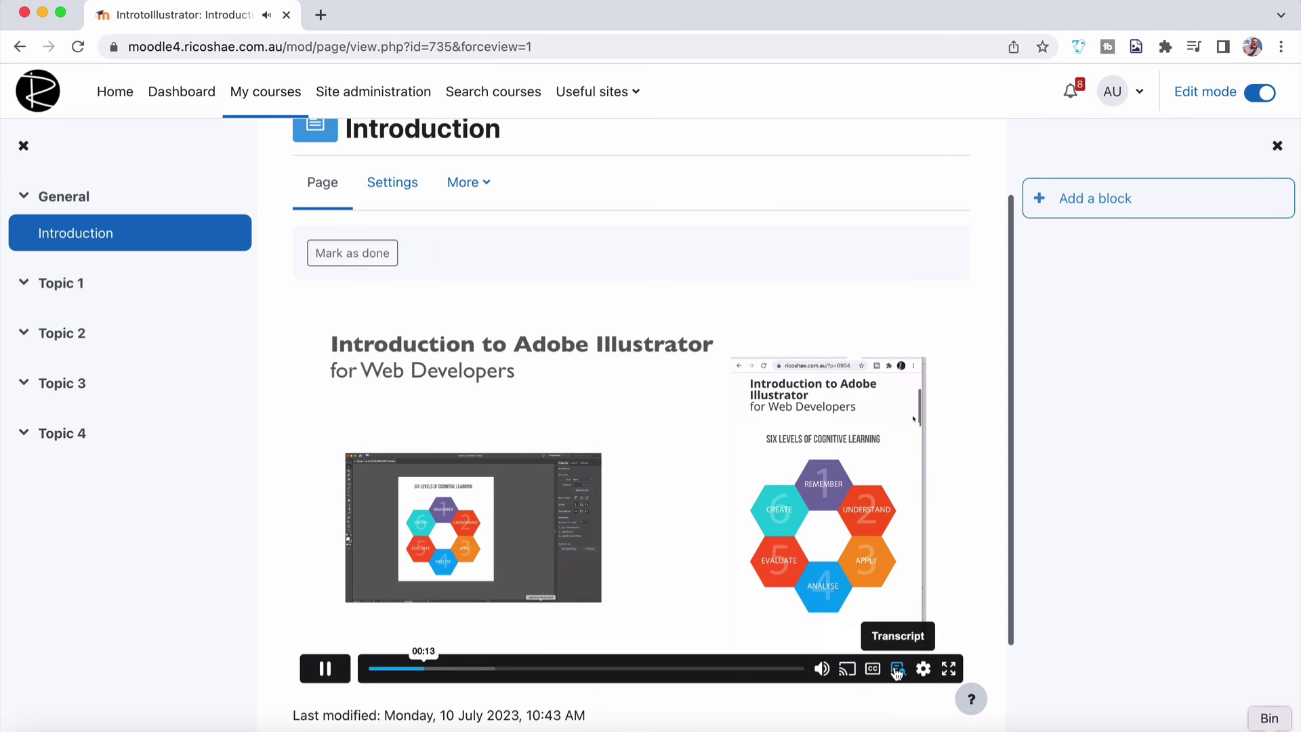
- Examine the embedded player's playback quality options and pause the video
{"action": "left_click", "coordinate": [923, 669]}
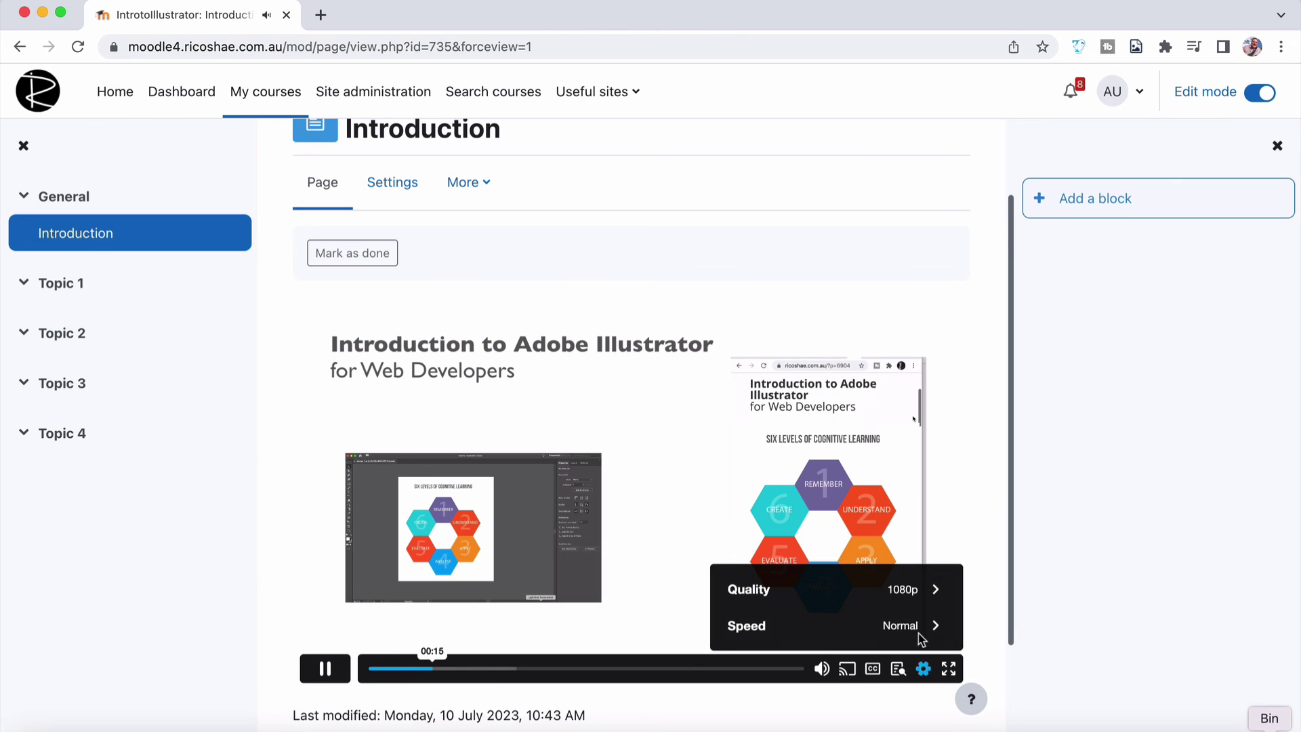
{"action": "left_click", "coordinate": [917, 591]}
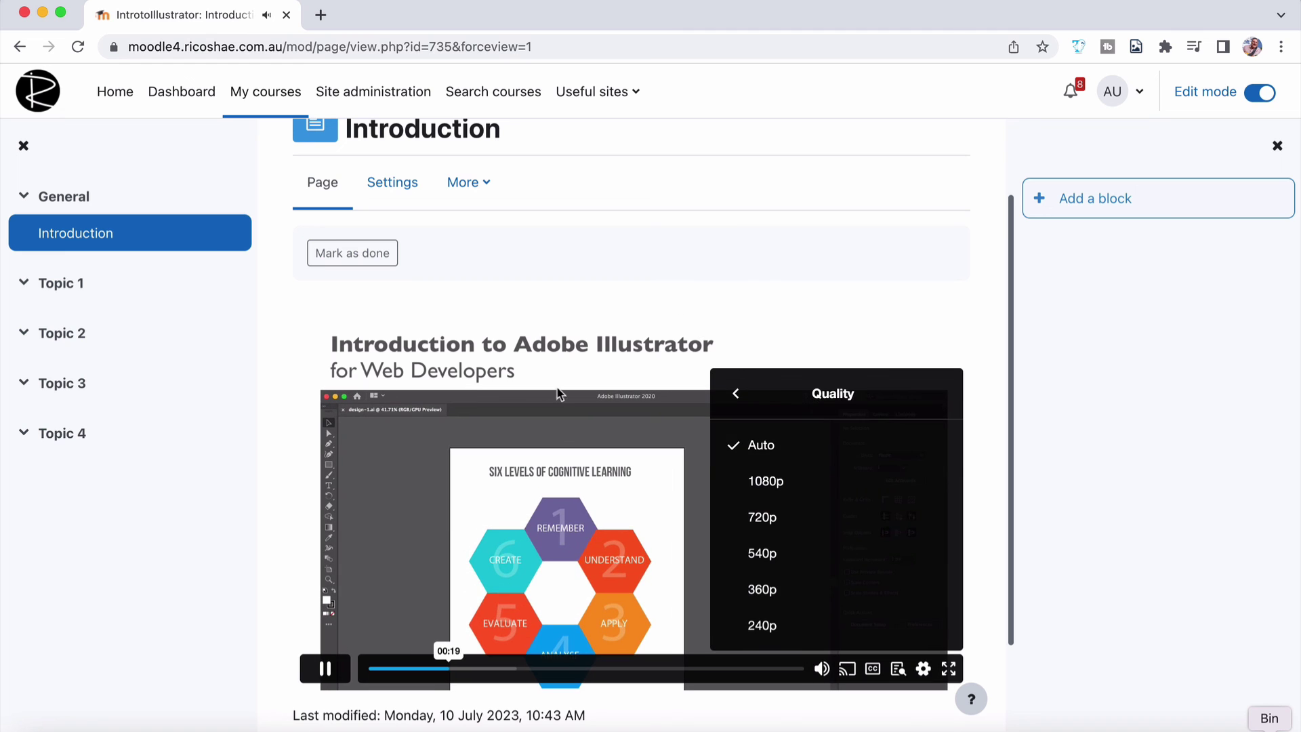
{"action": "left_click", "coordinate": [320, 670]}
{"action": "scroll", "coordinate": [274, 314], "scroll_direction": "down", "scroll_amount": 3}
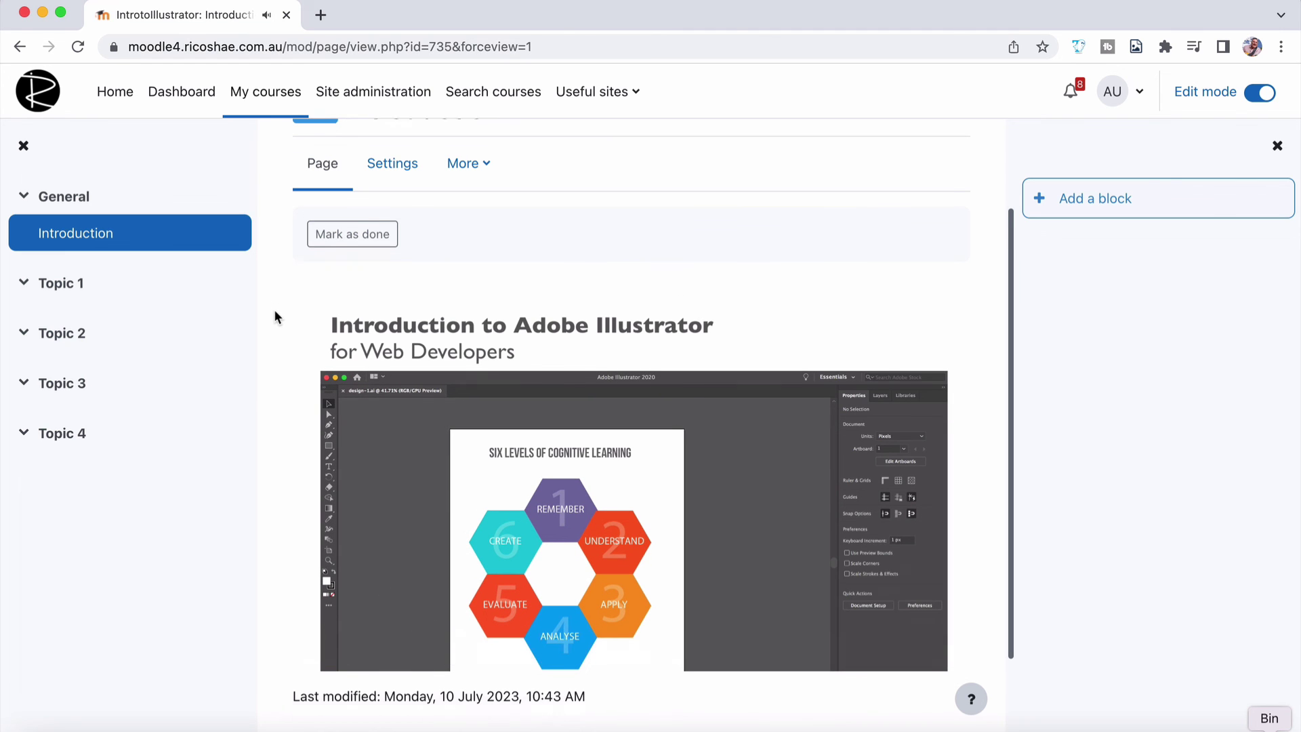
- Check the domain moodle4.ricoshae.com.au in the Introduction page's web address
{"action": "scroll", "coordinate": [274, 309], "scroll_direction": "up", "scroll_amount": 5}
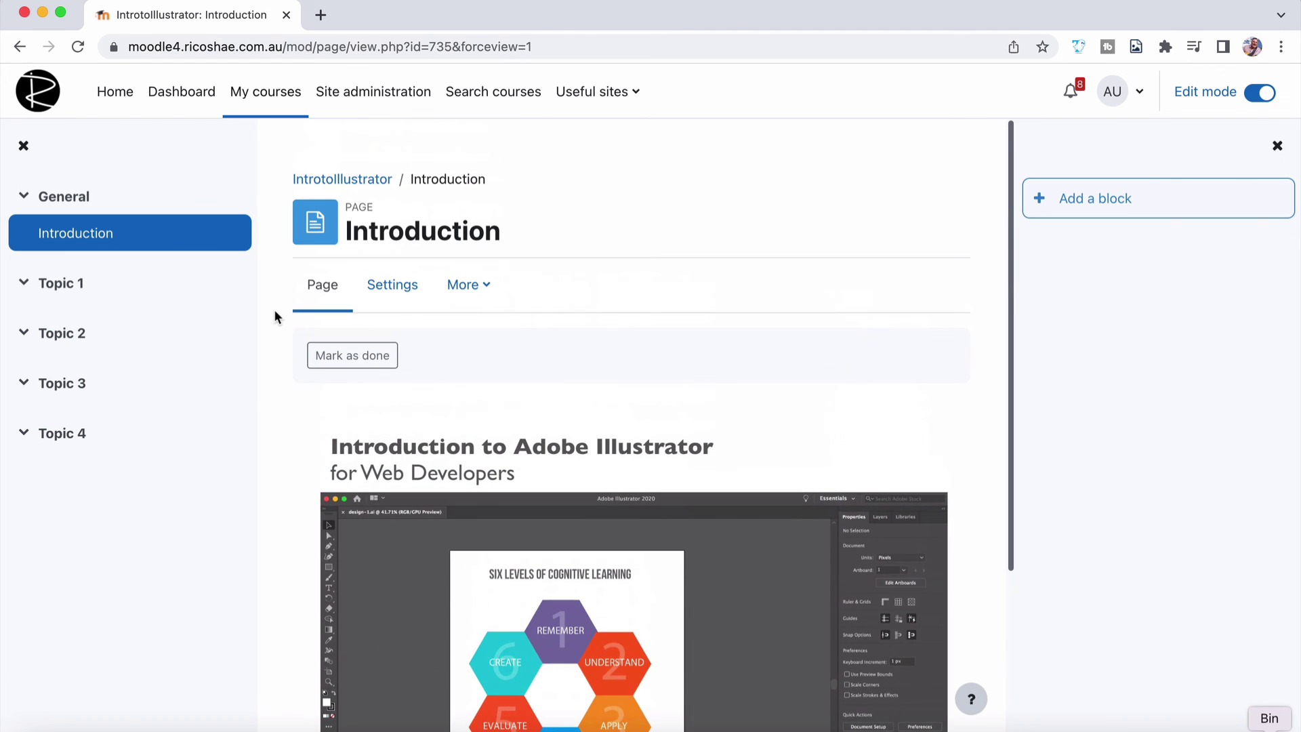
{"action": "left_click_drag", "start_coordinate": [281, 43], "coordinate": [129, 46]}
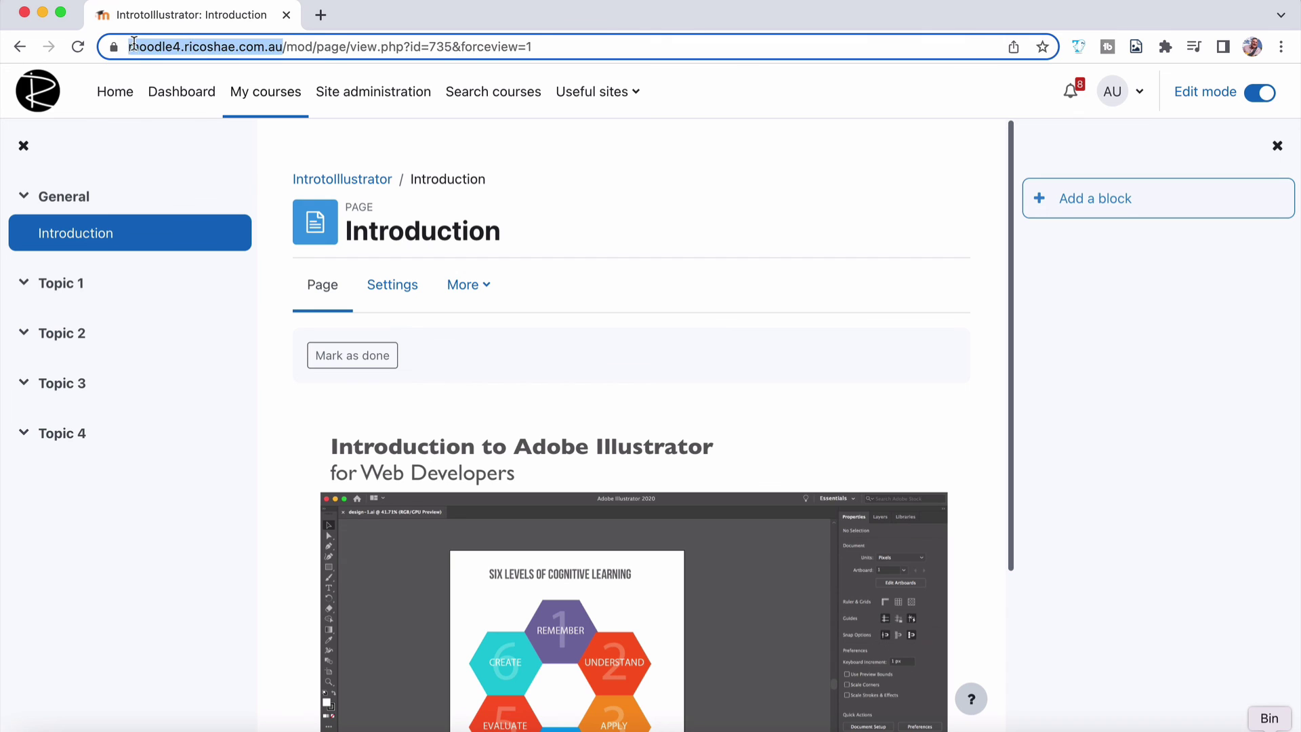
{"action": "left_click", "coordinate": [615, 55]}
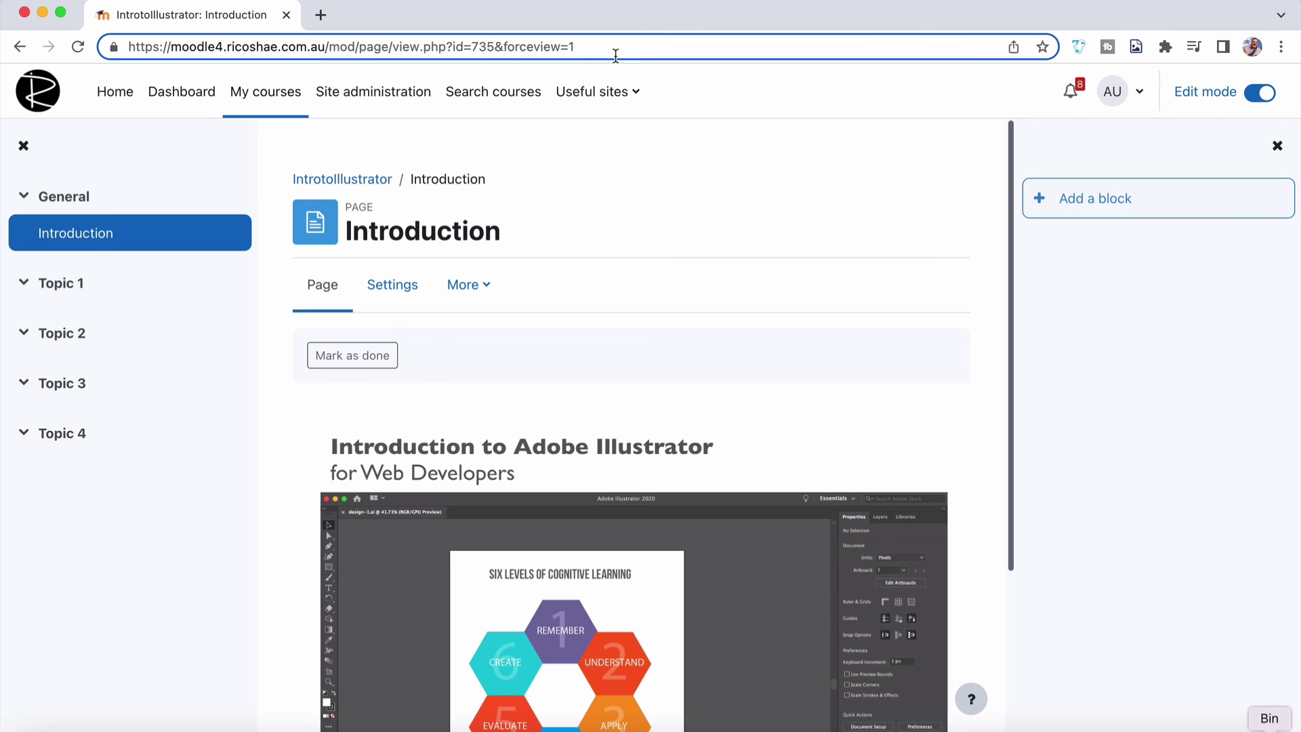